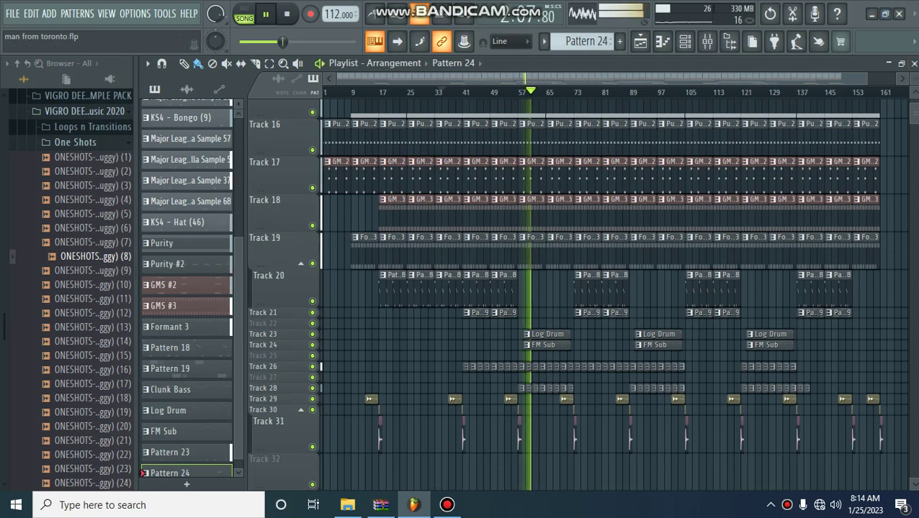
# - Auto-name Track 16 and Track 17 in the playlist after the patterns they hold
pyautogui.scroll(3, 612, 288)
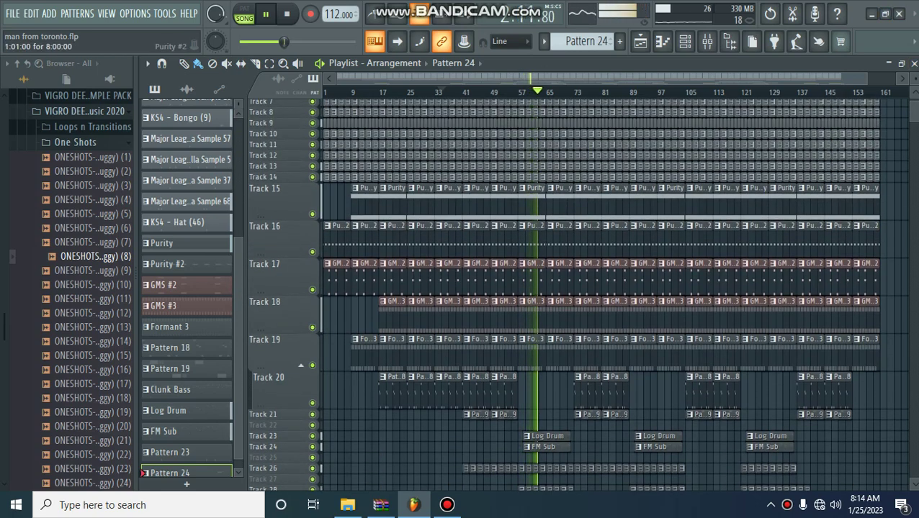
pyautogui.rightClick(287, 228)
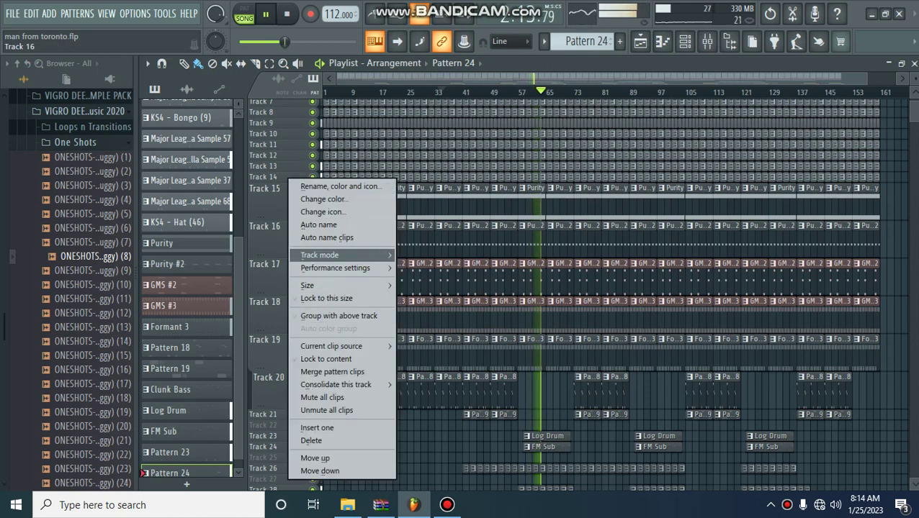
pyautogui.click(317, 225)
pyautogui.rightClick(300, 266)
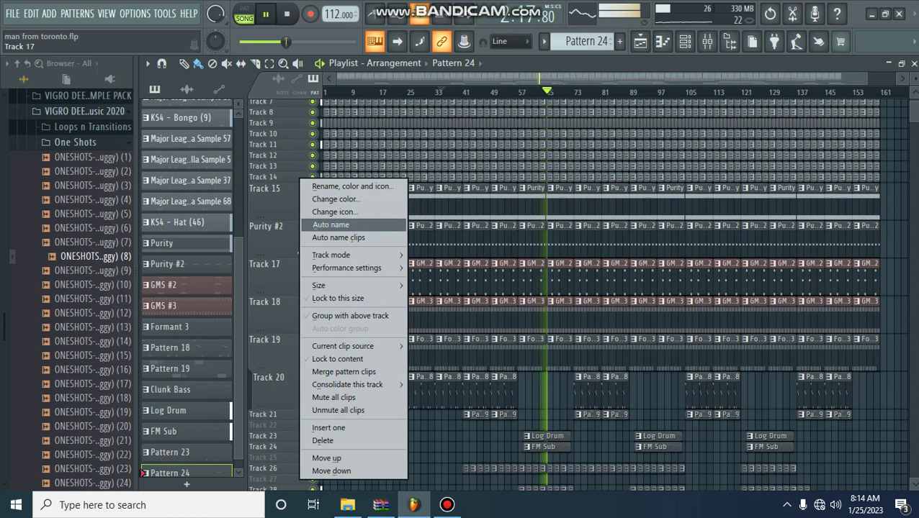
pyautogui.click(324, 225)
# - Change the Purity #2 track's color to sea green (#28763D) and stop the song playback
pyautogui.rightClick(288, 238)
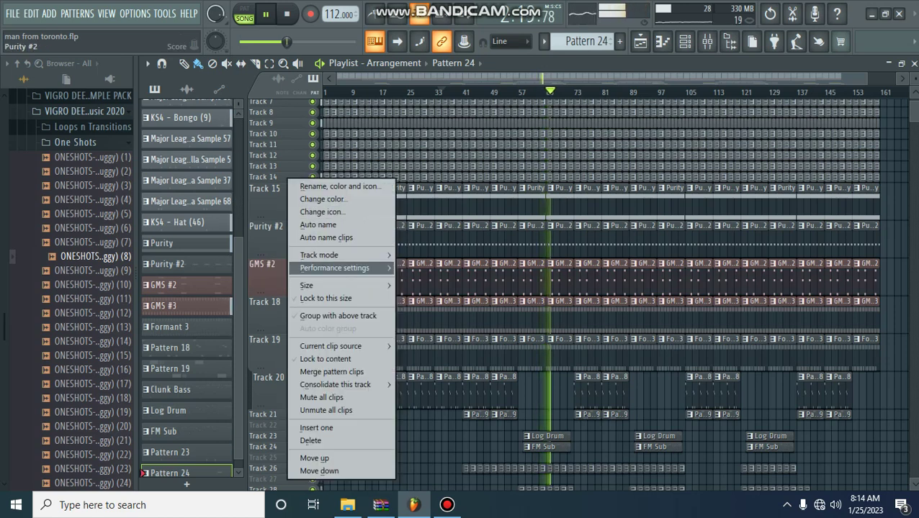
pyautogui.click(322, 199)
pyautogui.click(444, 258)
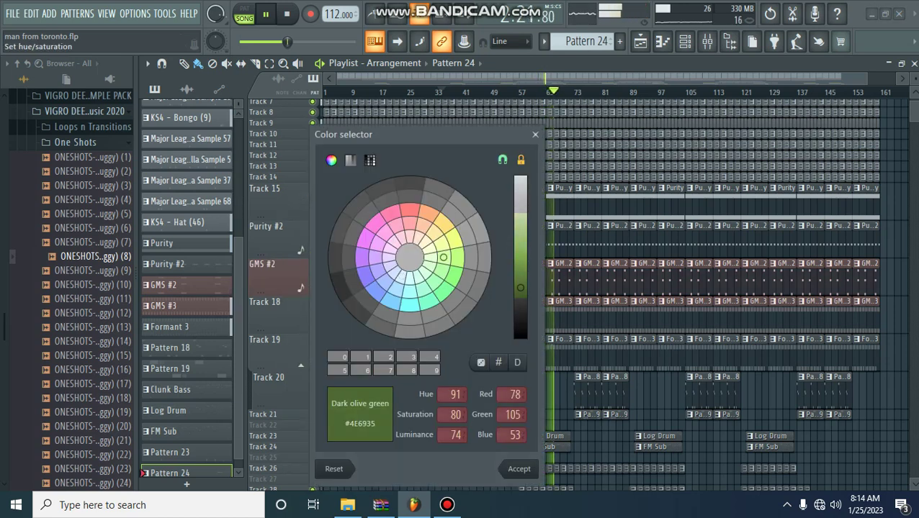
pyautogui.click(443, 290)
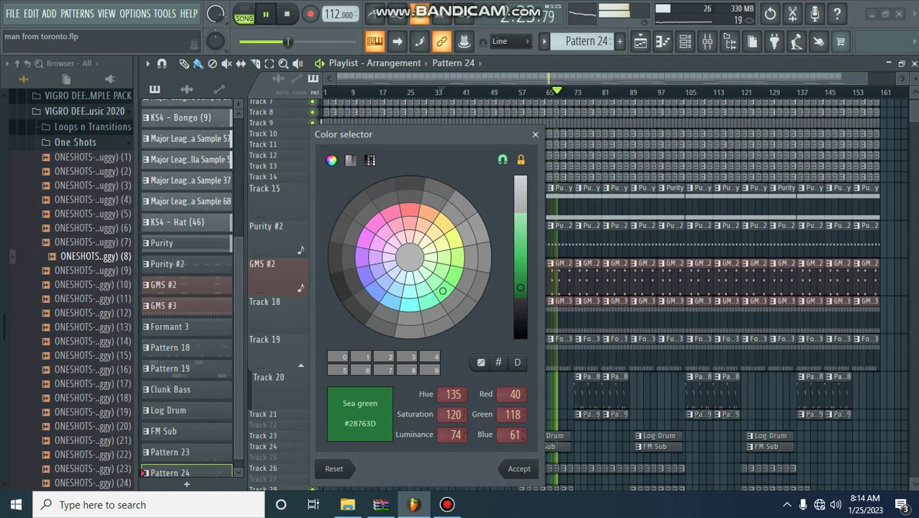
pyautogui.click(518, 469)
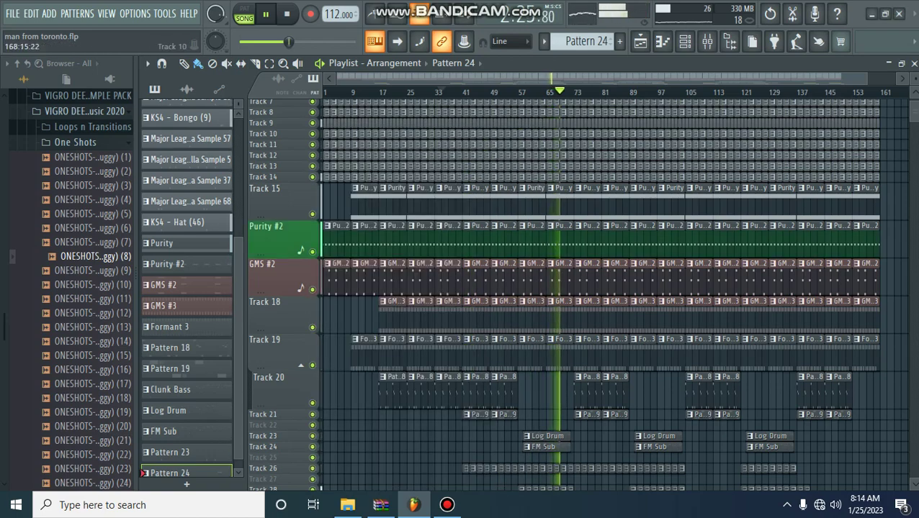
pyautogui.scroll(-3, 576, 288)
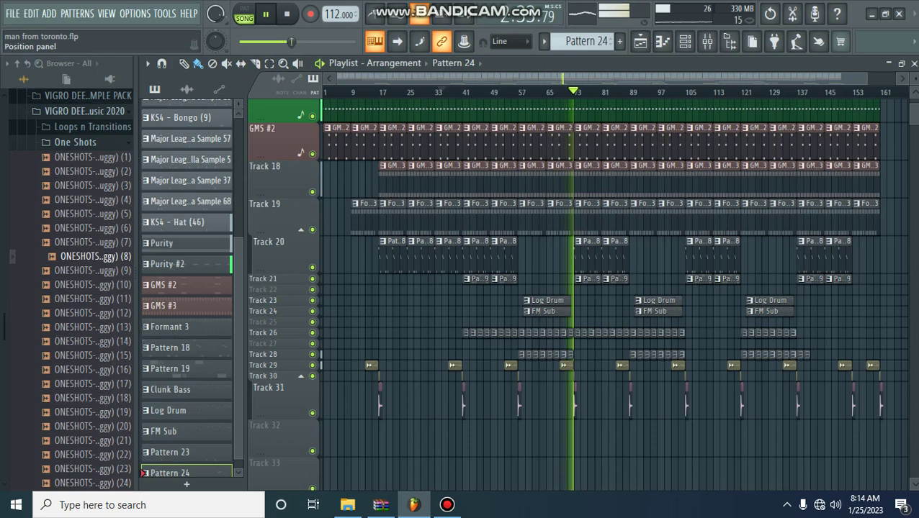
pyautogui.press('space')
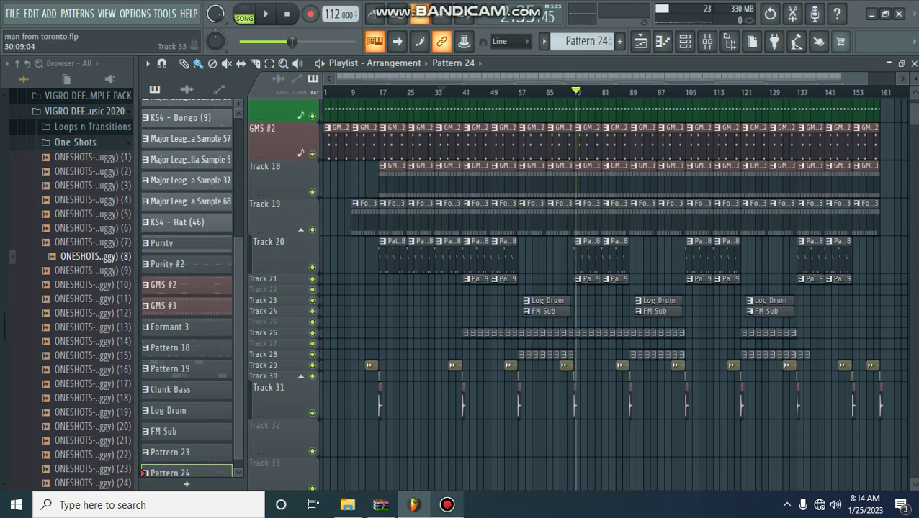
pyautogui.click(446, 505)
pyautogui.click(447, 505)
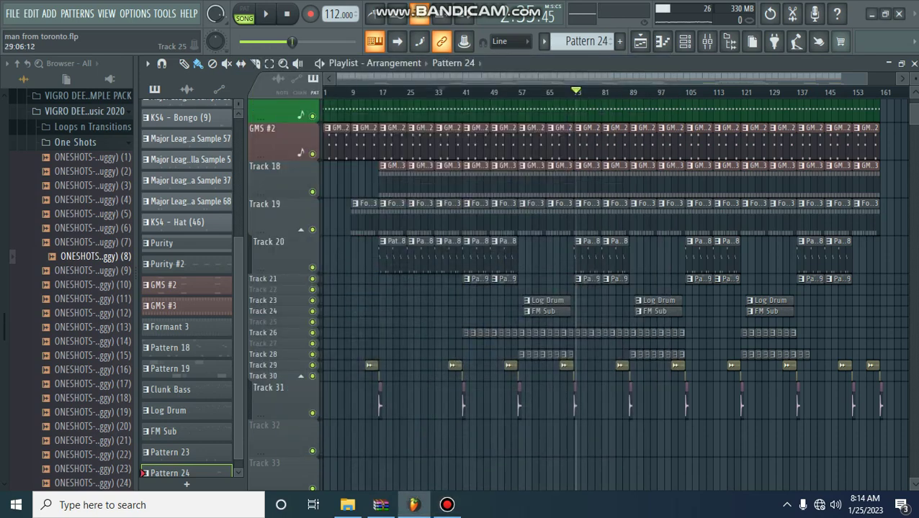
# - Change the color of playlist Track 18 to green
pyautogui.scroll(1, 576, 288)
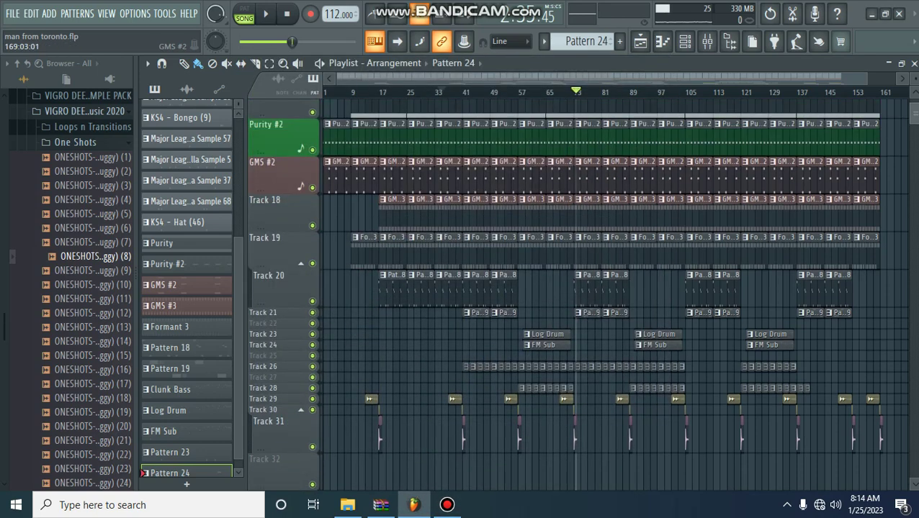
pyautogui.rightClick(292, 202)
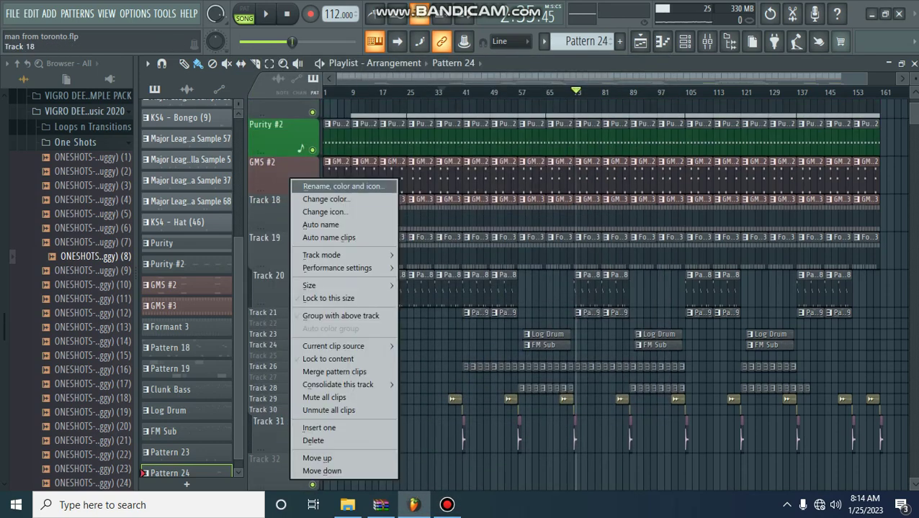
pyautogui.click(299, 196)
pyautogui.moveTo(467, 257); pyautogui.dragTo(463, 276)
pyautogui.click(529, 469)
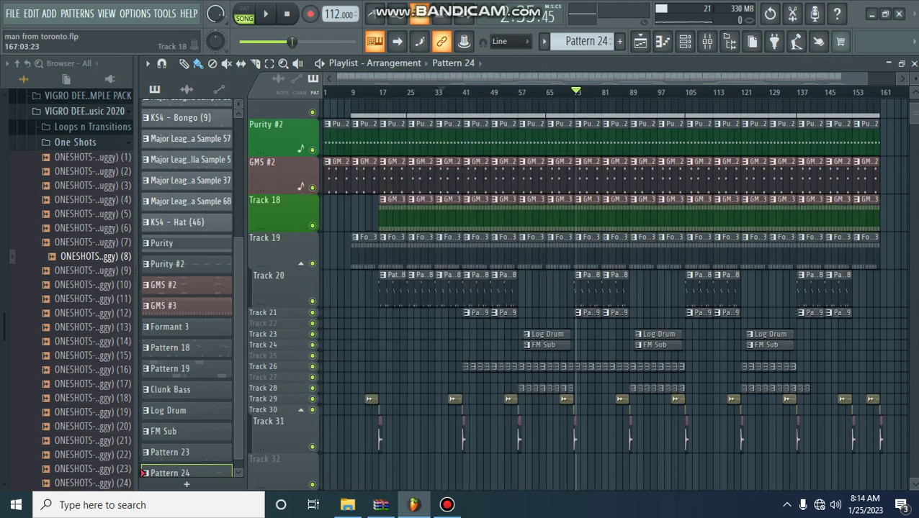
# - Change the color of playlist Track 19 to medium red violet (#762861)
pyautogui.rightClick(292, 245)
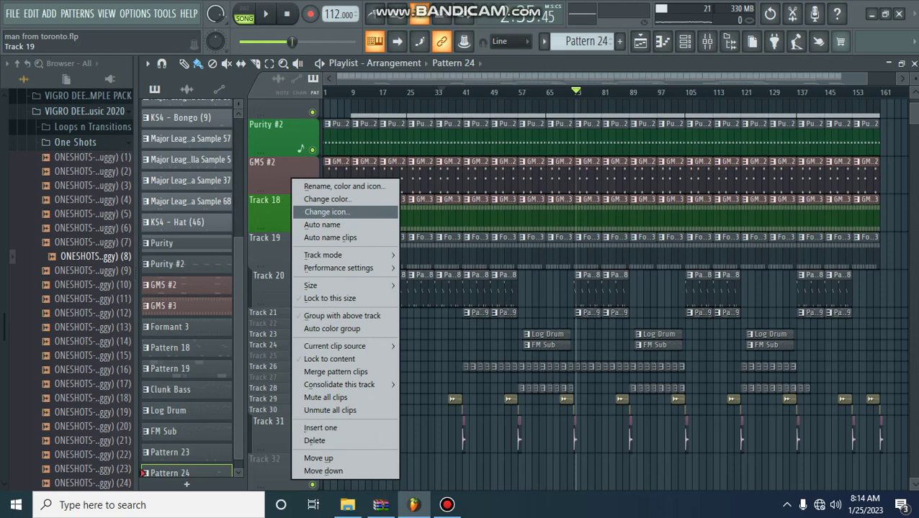
pyautogui.click(299, 199)
pyautogui.moveTo(426, 275); pyautogui.dragTo(401, 223)
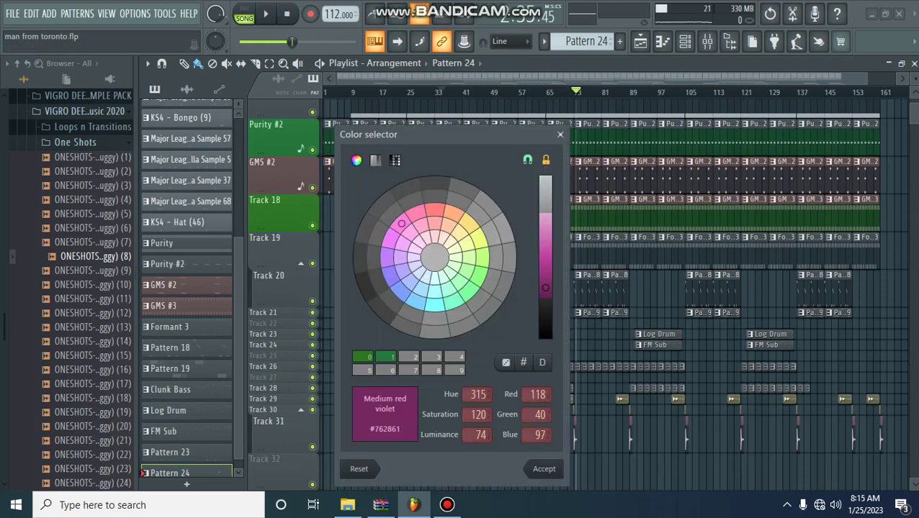
pyautogui.click(544, 469)
# - Change the color of playlist Track 20 to dark blue
pyautogui.rightClick(285, 276)
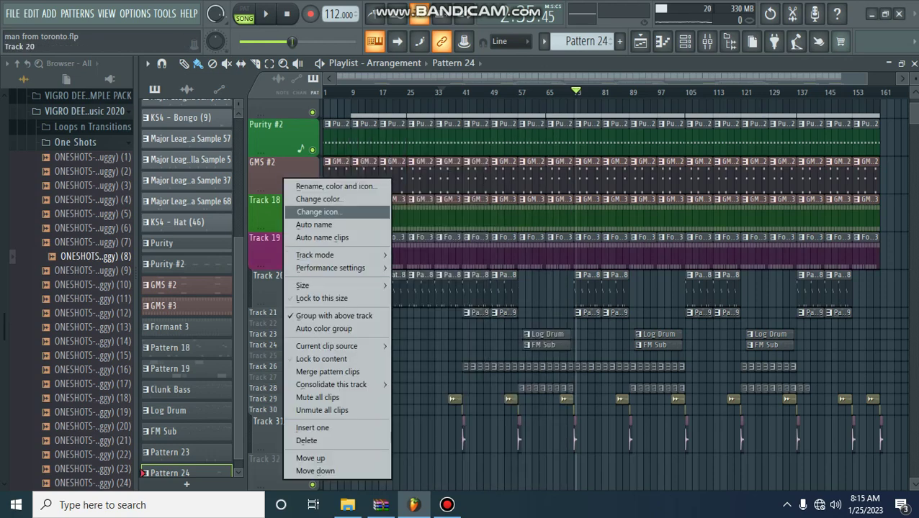
pyautogui.click(317, 199)
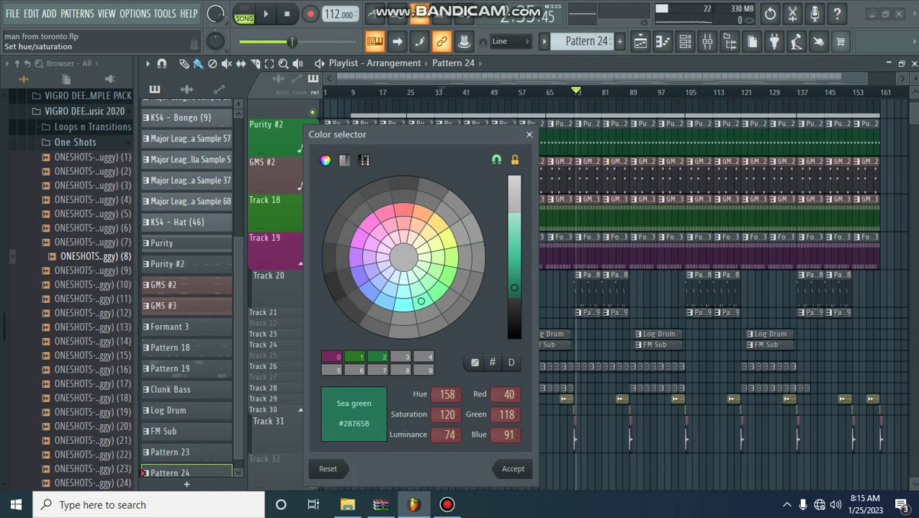
pyautogui.moveTo(420, 301); pyautogui.dragTo(370, 290)
pyautogui.click(513, 468)
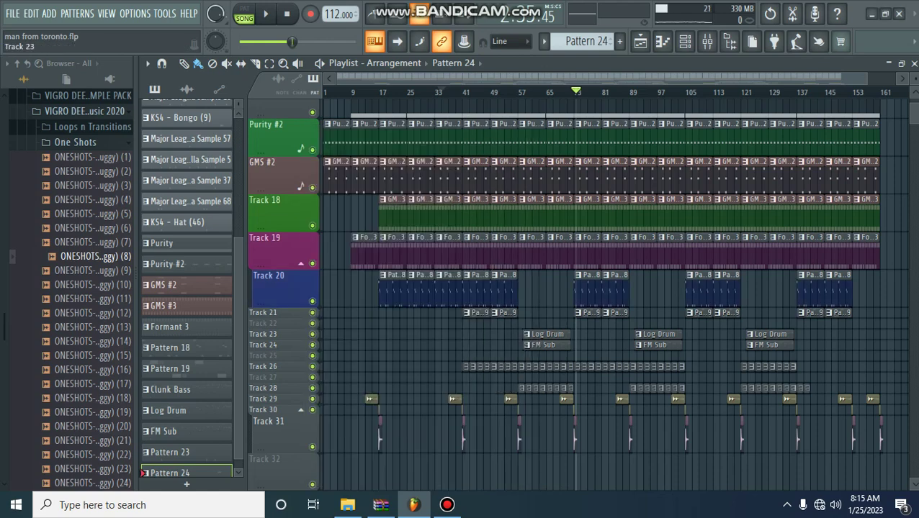
# - Change the color of playlist Track 21 to steel blue (#285776)
pyautogui.rightClick(295, 313)
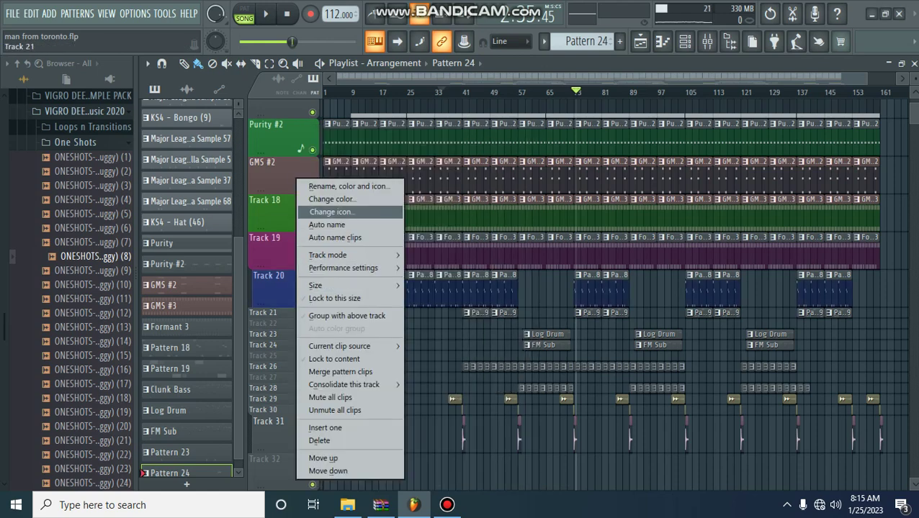
pyautogui.click(332, 198)
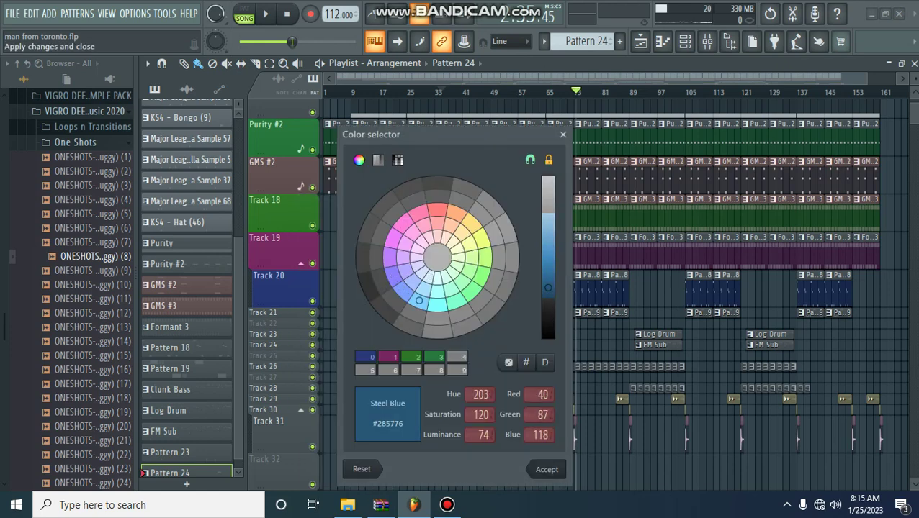
pyautogui.click(547, 468)
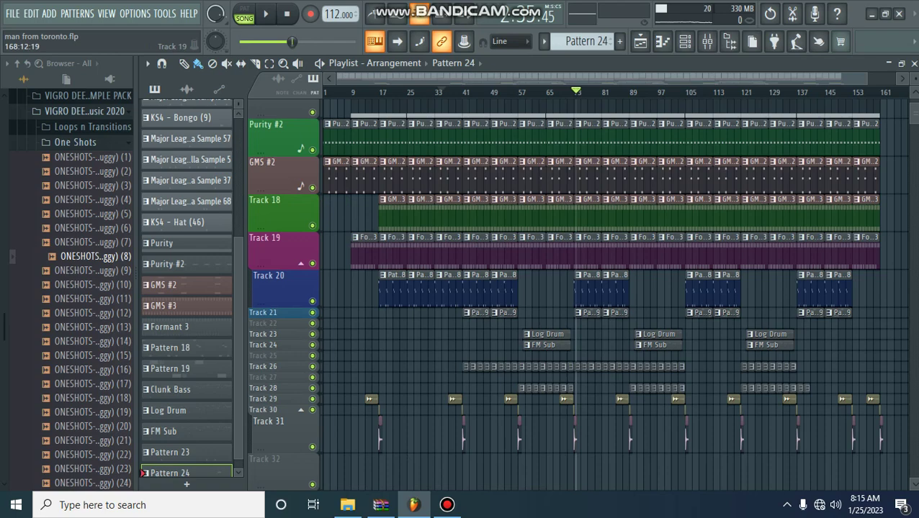
# - Switch playback to pattern mode, play the KTSA Kick (2) pattern and examine its steps in the channel rack
pyautogui.moveTo(914, 113); pyautogui.dragTo(914, 117)
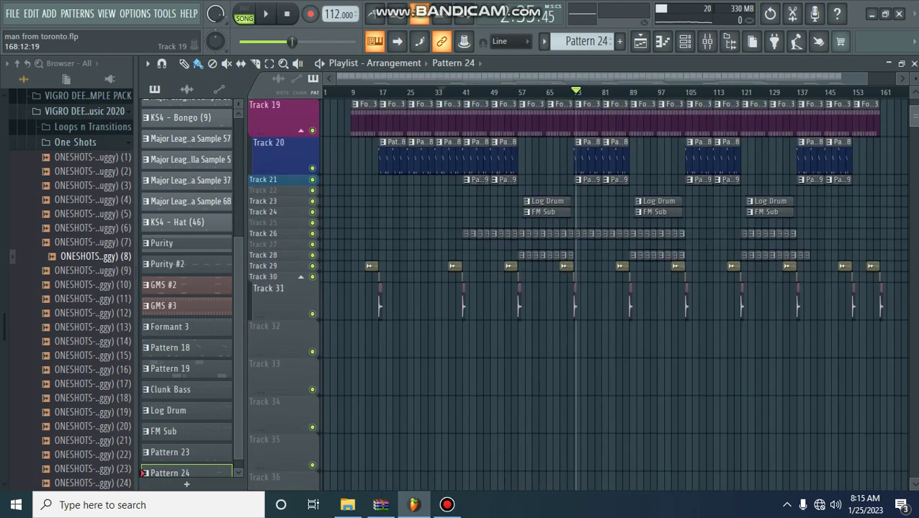
pyautogui.scroll(4, 576, 288)
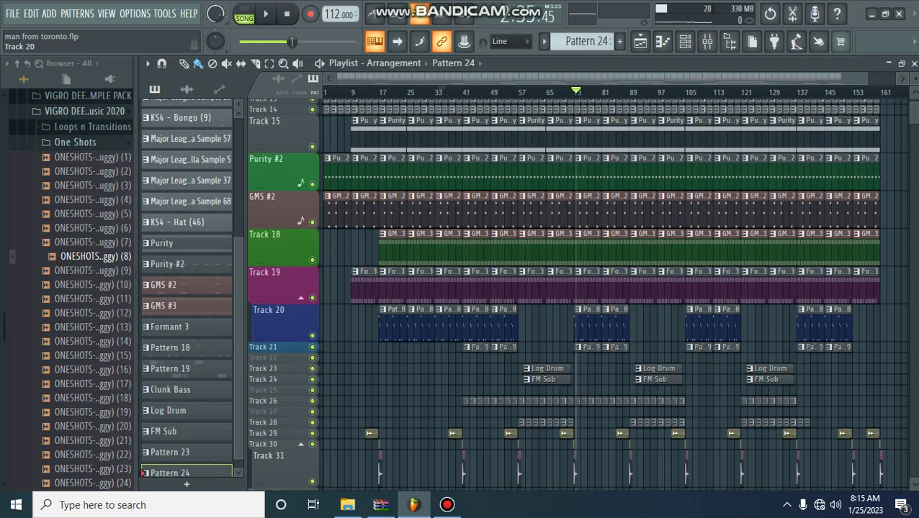
pyautogui.scroll(6, 172, 324)
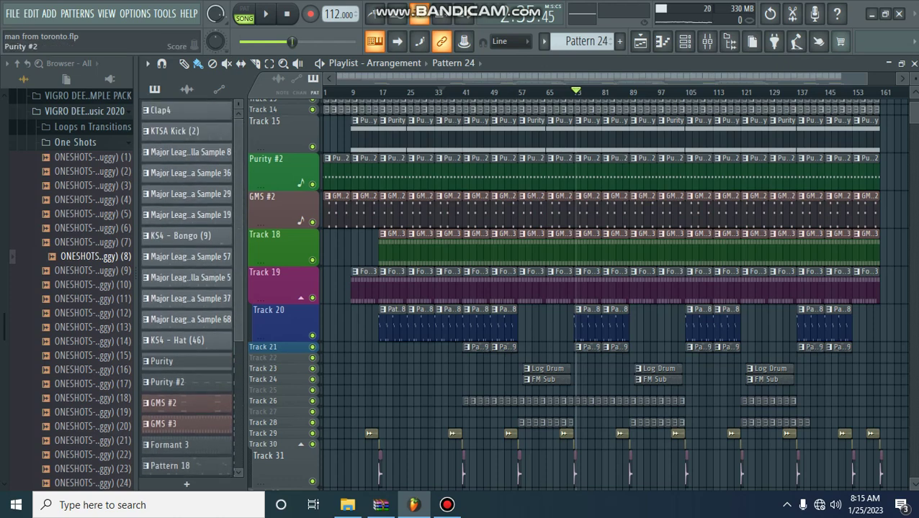
pyautogui.click(244, 15)
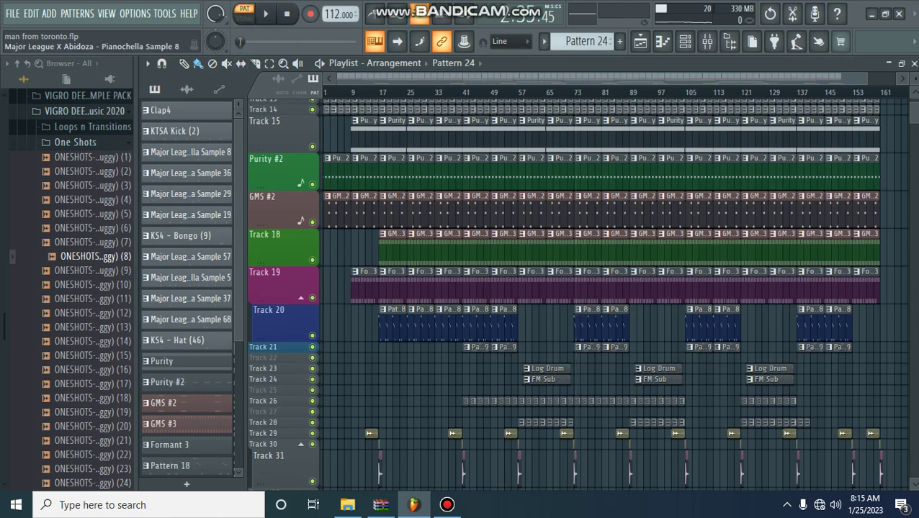
pyautogui.click(173, 131)
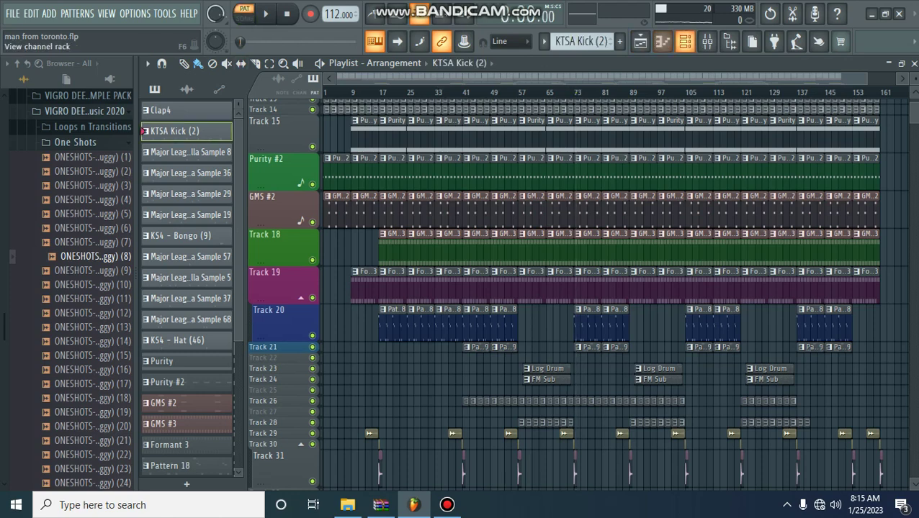
pyautogui.click(683, 41)
pyautogui.press('space')
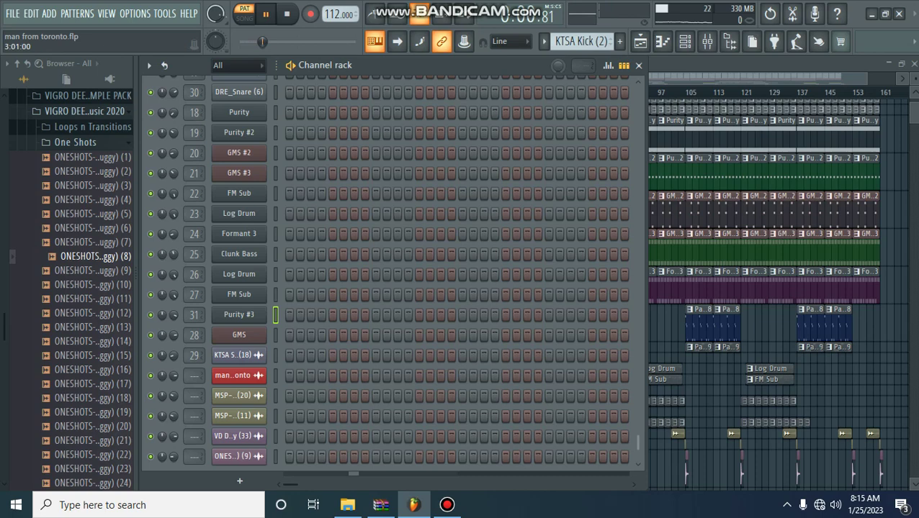
pyautogui.scroll(8, 389, 274)
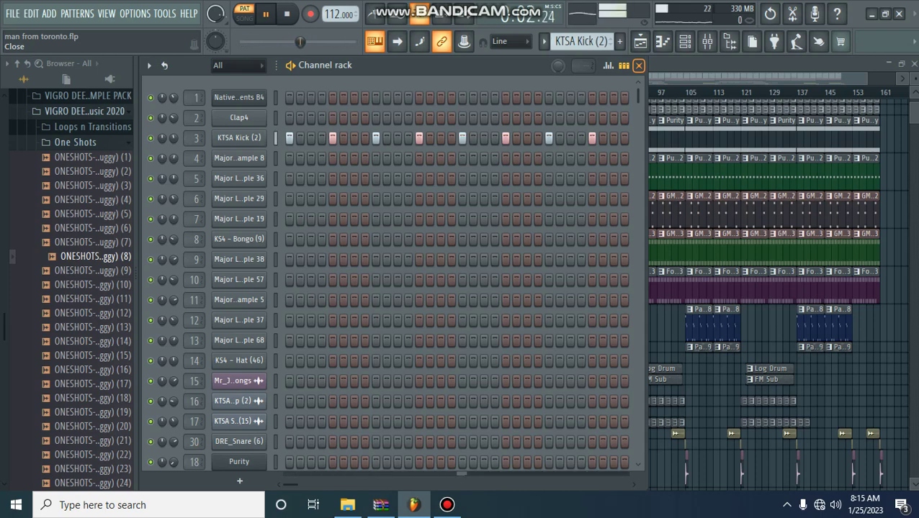
pyautogui.click(638, 65)
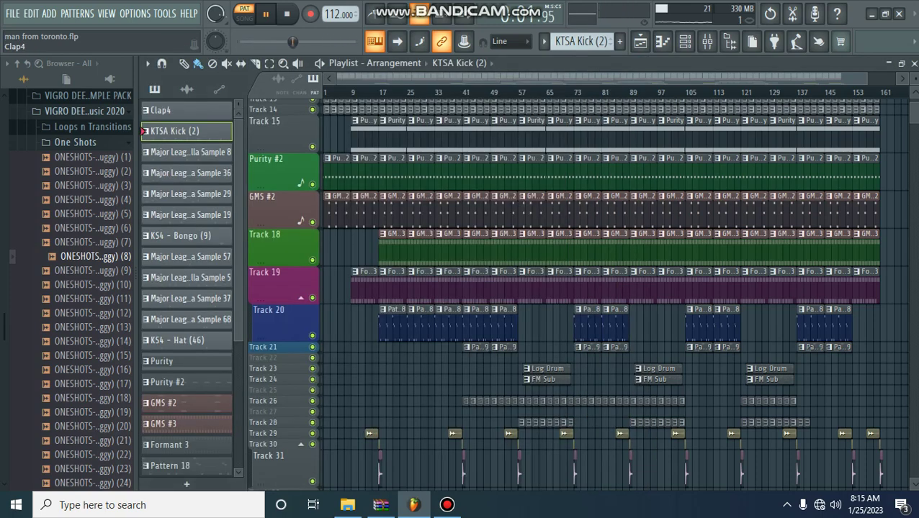
# - Select the Clap4 pattern and examine its notes in the channel rack and piano roll
pyautogui.click(155, 110)
pyautogui.click(684, 41)
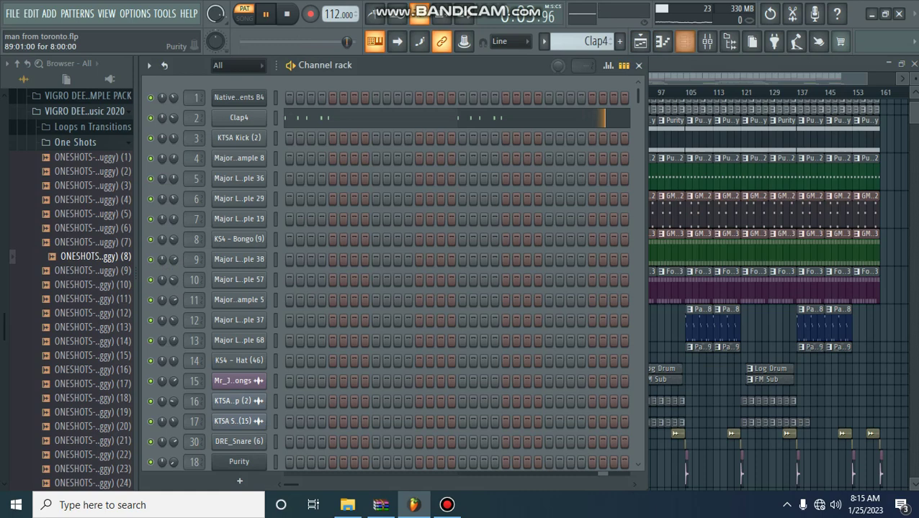
pyautogui.click(314, 118)
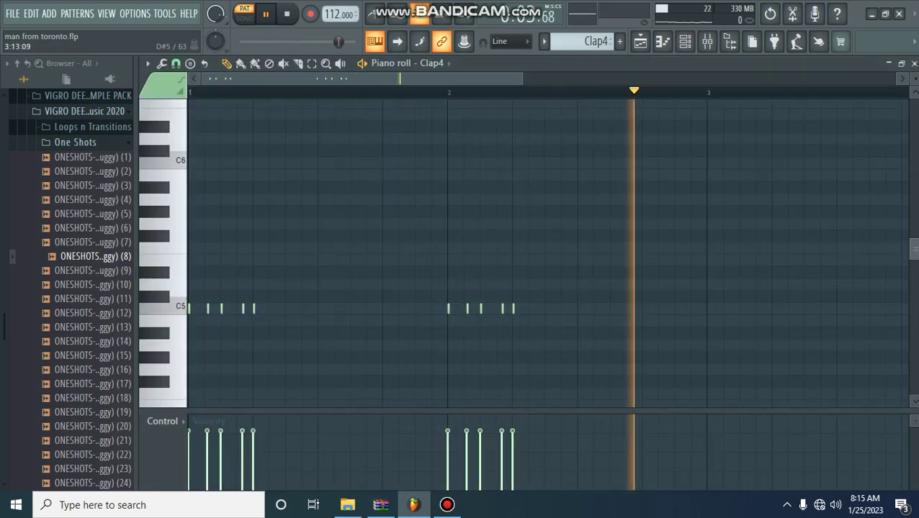
pyautogui.moveTo(914, 250); pyautogui.dragTo(913, 248)
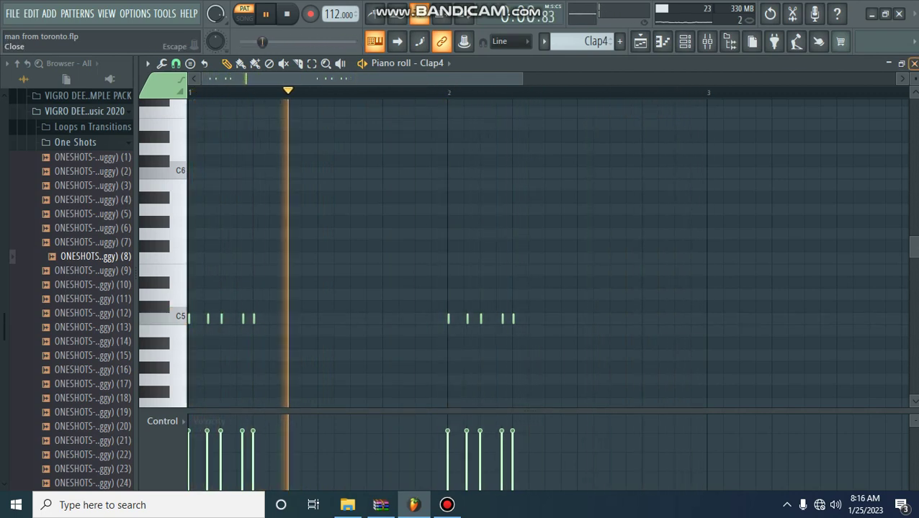
pyautogui.click(914, 63)
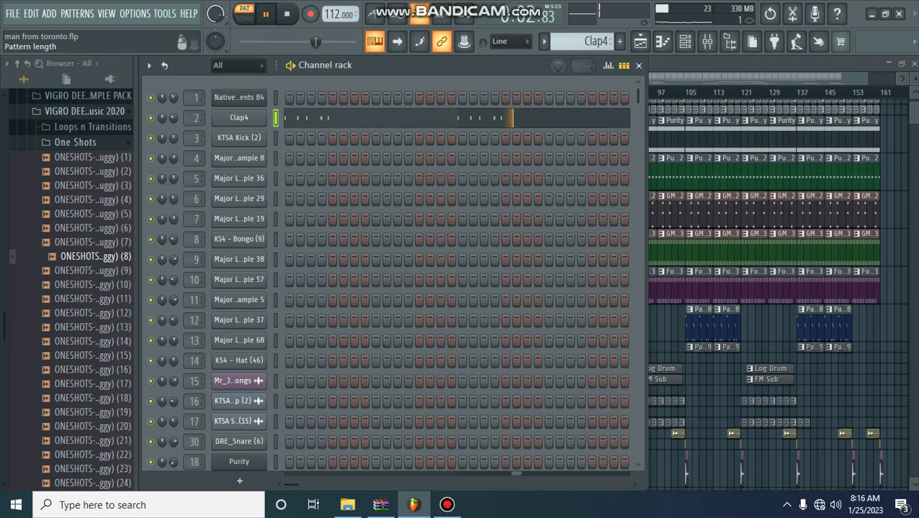
pyautogui.click(638, 65)
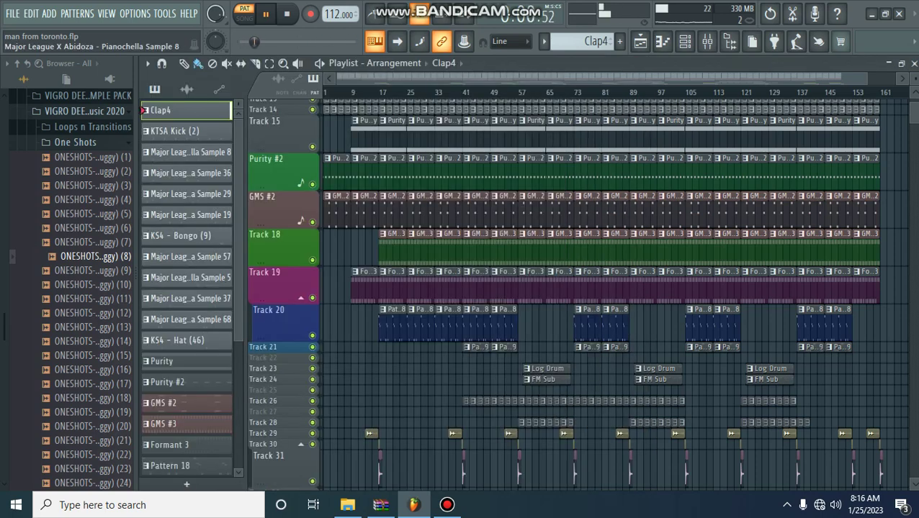
# - Select the Pianochella Sample 8 and Sample 36 patterns in turn and examine each one's steps in the channel rack
pyautogui.click(189, 152)
pyautogui.click(685, 41)
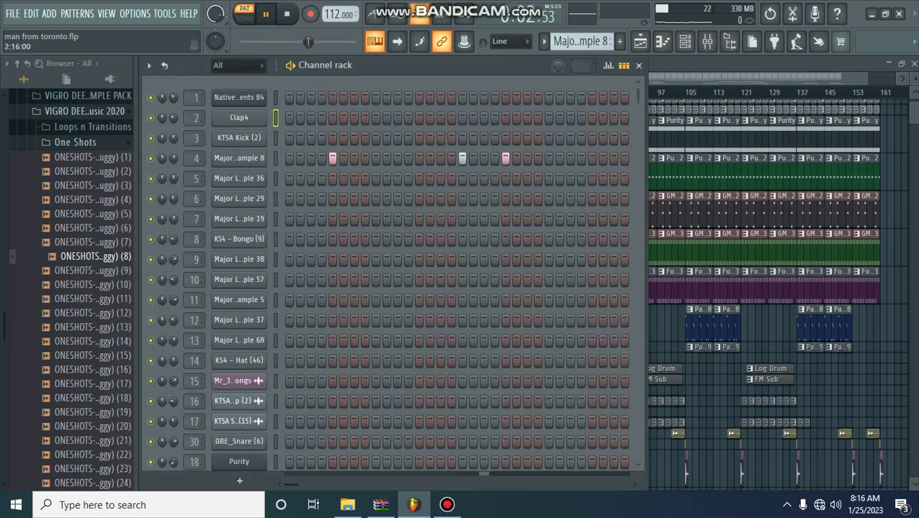
pyautogui.click(638, 65)
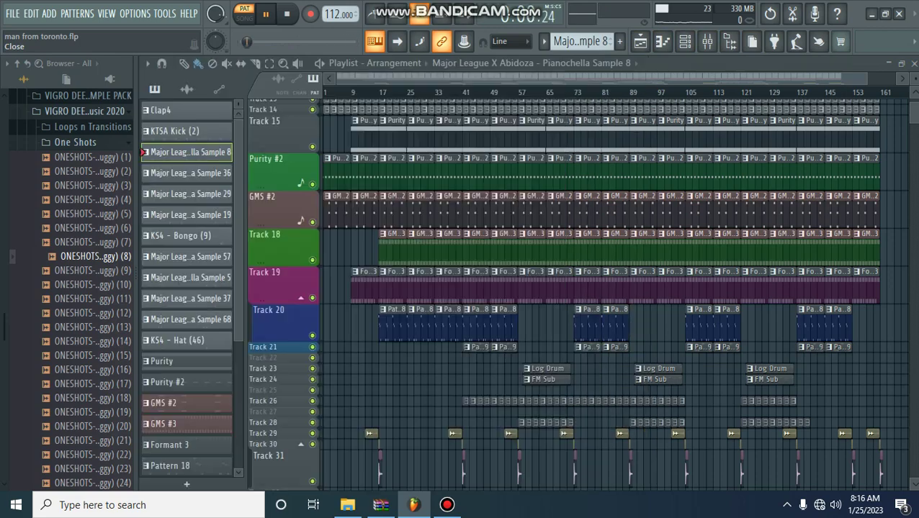
pyautogui.click(146, 173)
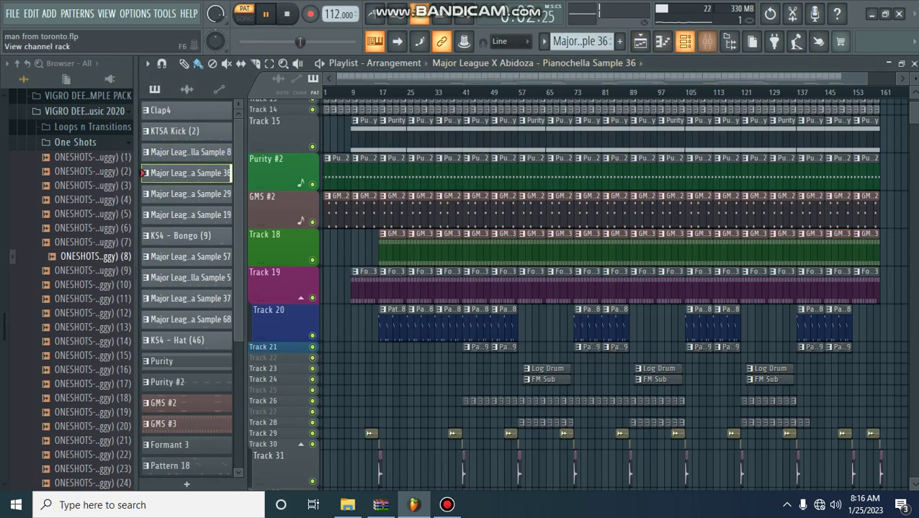
pyautogui.click(685, 41)
pyautogui.click(637, 65)
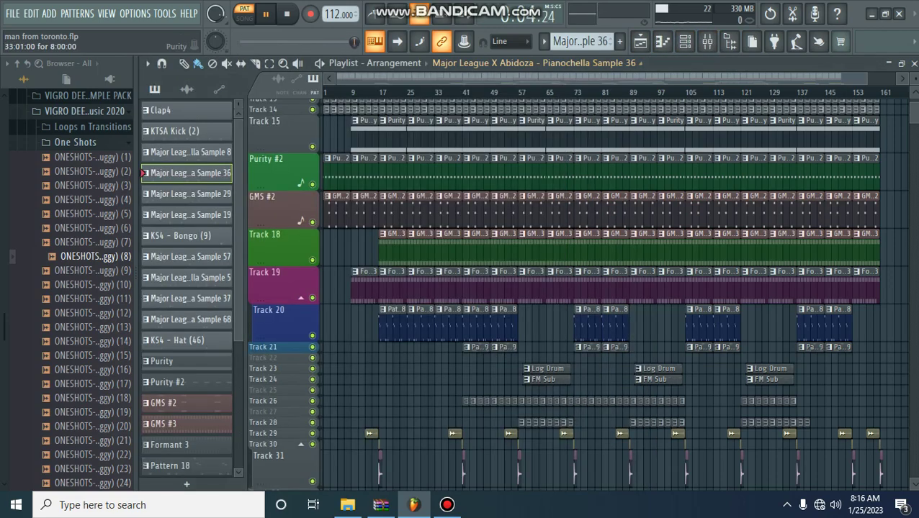
# - Play the Pianochella Sample 29 and Sample 19 patterns one after the other and inspect their steps in the channel rack
pyautogui.click(146, 194)
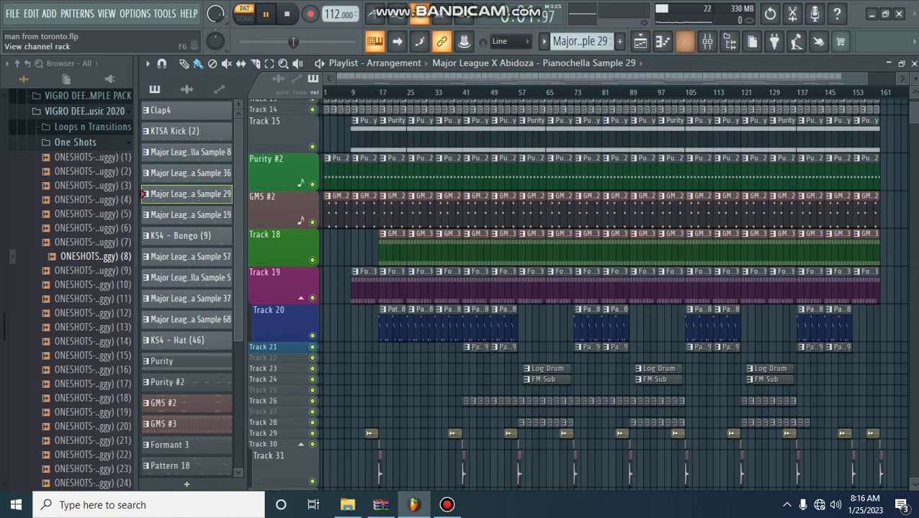
pyautogui.click(685, 41)
pyautogui.click(638, 65)
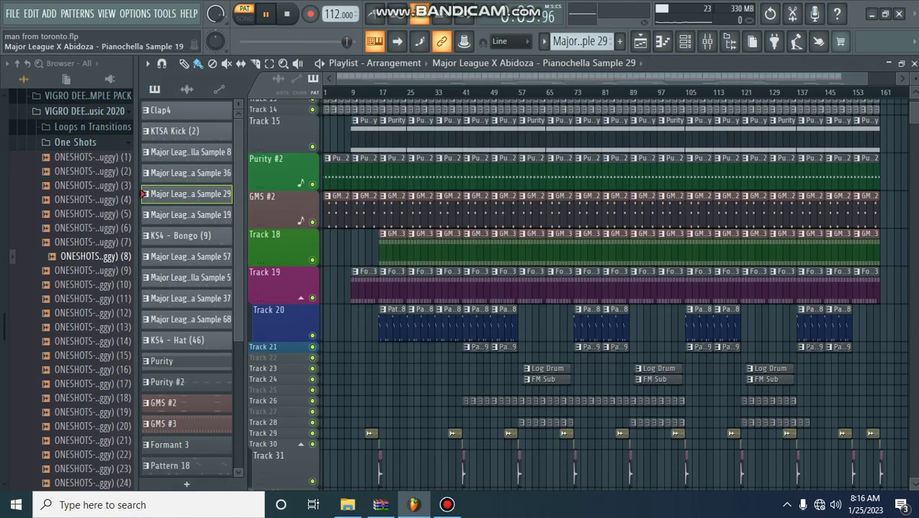
pyautogui.click(185, 215)
pyautogui.click(685, 41)
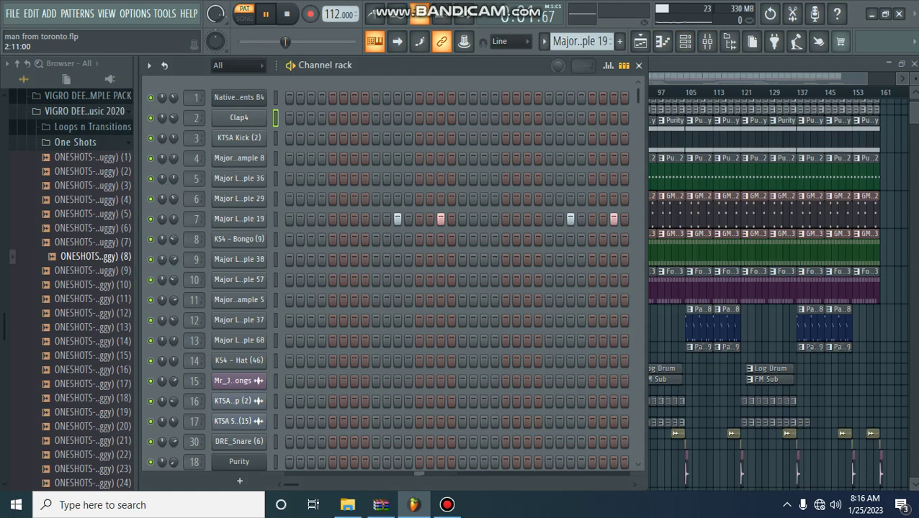
pyautogui.click(638, 65)
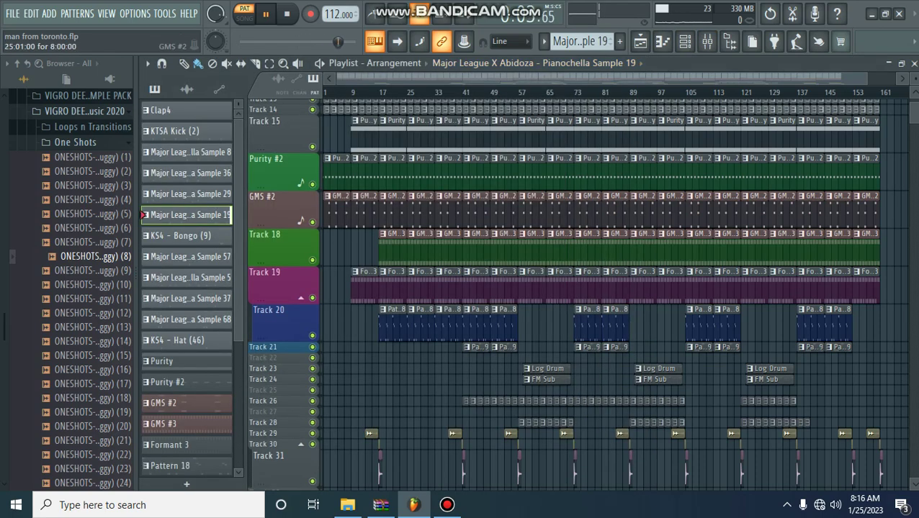
# - Review the channel rack steps of the KS4 - Bongo (9) pattern and of the Pianochella Sample 57 pattern
pyautogui.click(144, 235)
pyautogui.click(685, 41)
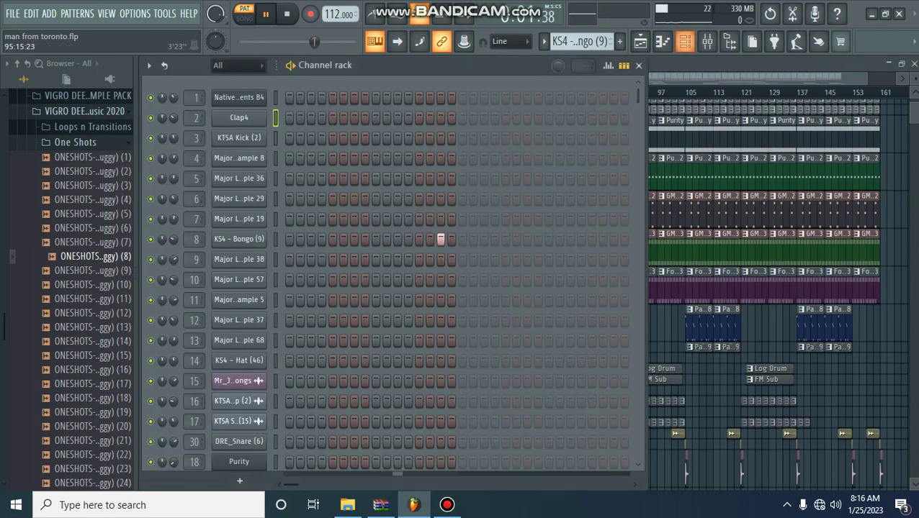
pyautogui.click(638, 65)
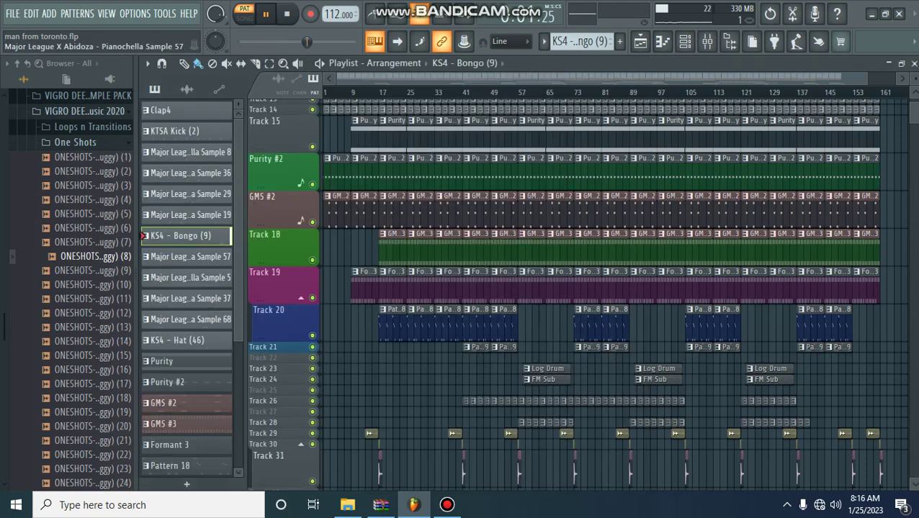
pyautogui.click(186, 257)
pyautogui.click(684, 41)
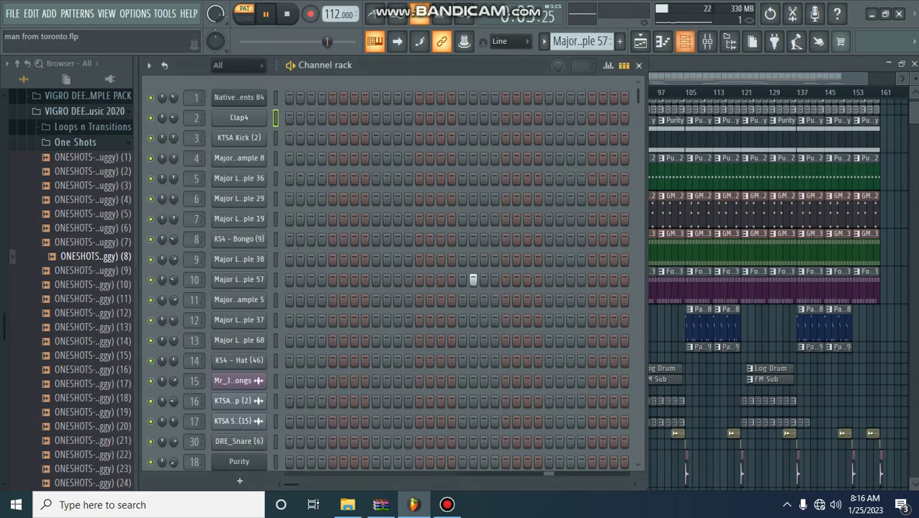
pyautogui.click(638, 65)
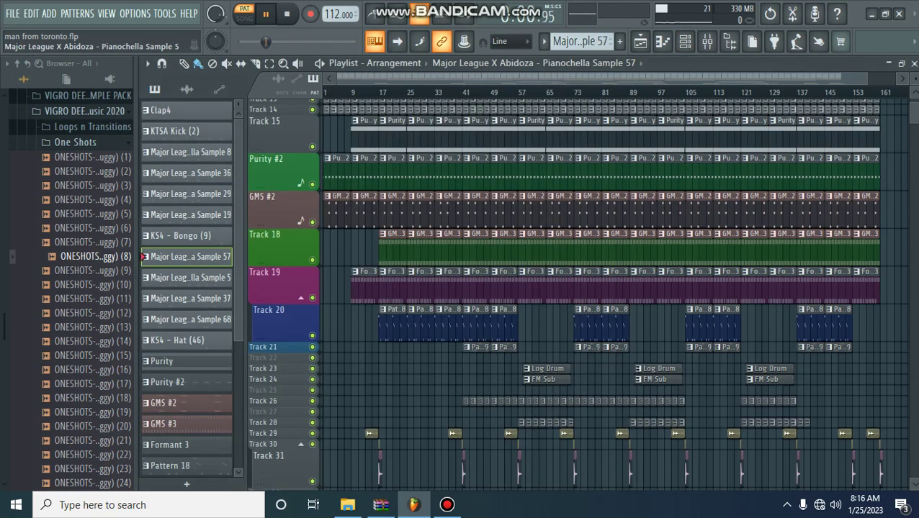
# - Select the Pianochella Sample 5 pattern and examine its notes in the channel rack and piano roll
pyautogui.click(144, 277)
pyautogui.click(684, 41)
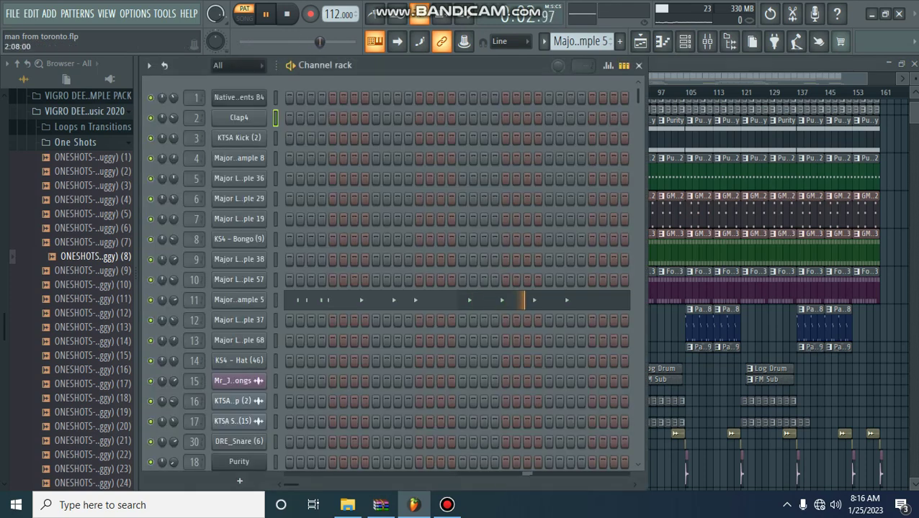
pyautogui.click(340, 301)
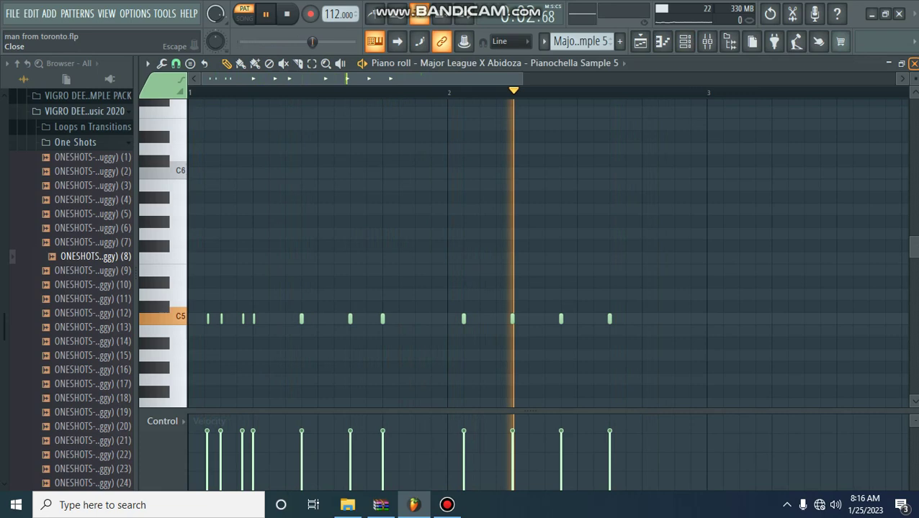
pyautogui.click(914, 63)
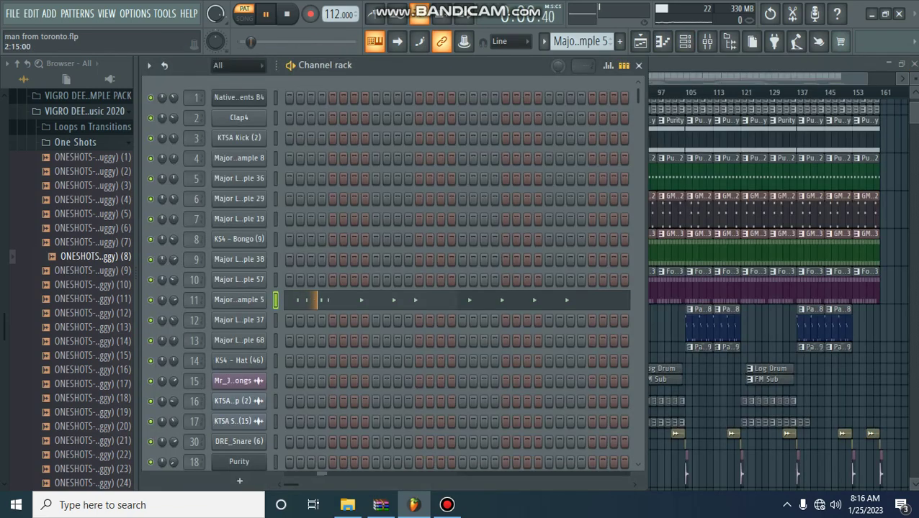
pyautogui.press('F6')
# - Select the Pianochella Sample 37 and Sample 68 patterns in turn and check their steps in the channel rack
pyautogui.click(144, 298)
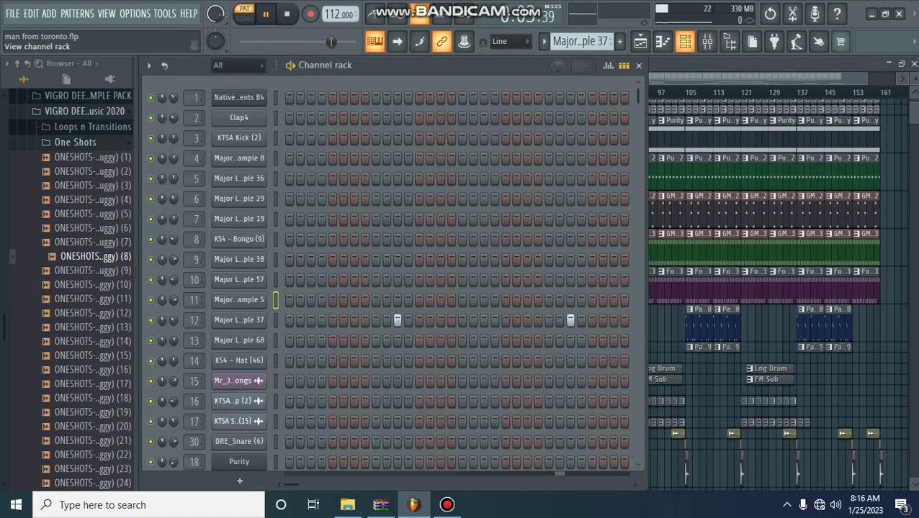
pyautogui.click(707, 41)
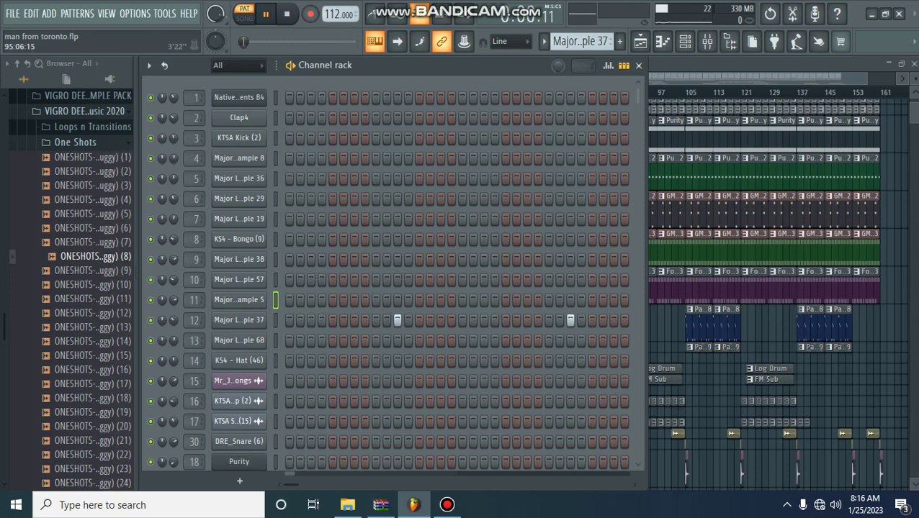
pyautogui.click(638, 66)
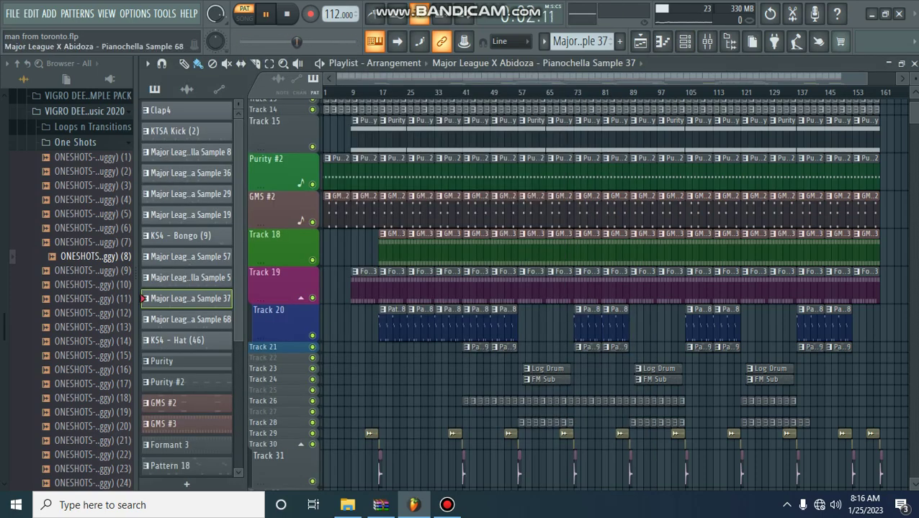
pyautogui.click(144, 320)
pyautogui.click(684, 42)
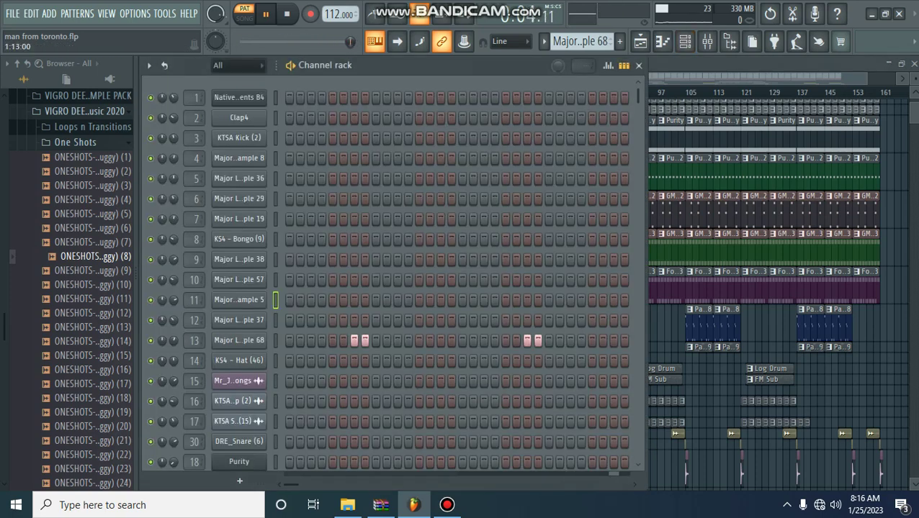
pyautogui.click(639, 66)
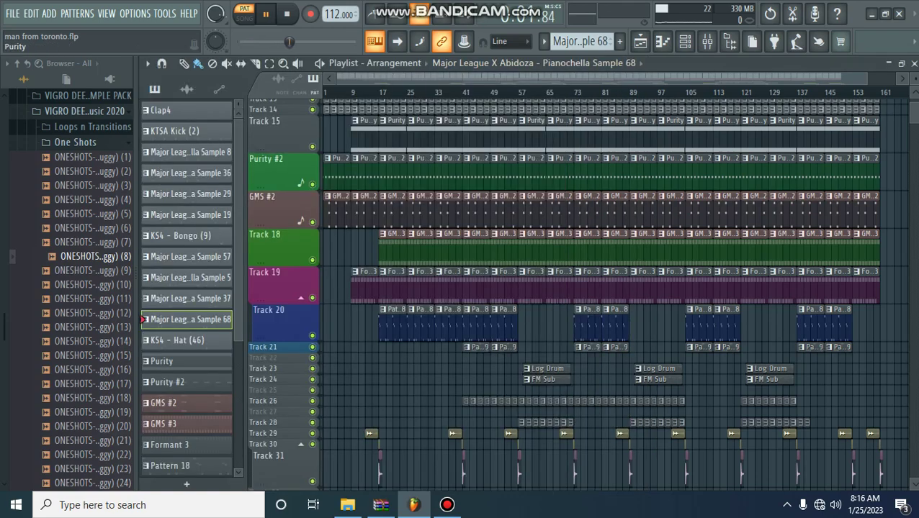
# - Select the KS4 - Hat (46) pattern and examine its steps in the channel rack
pyautogui.click(184, 341)
pyautogui.click(684, 41)
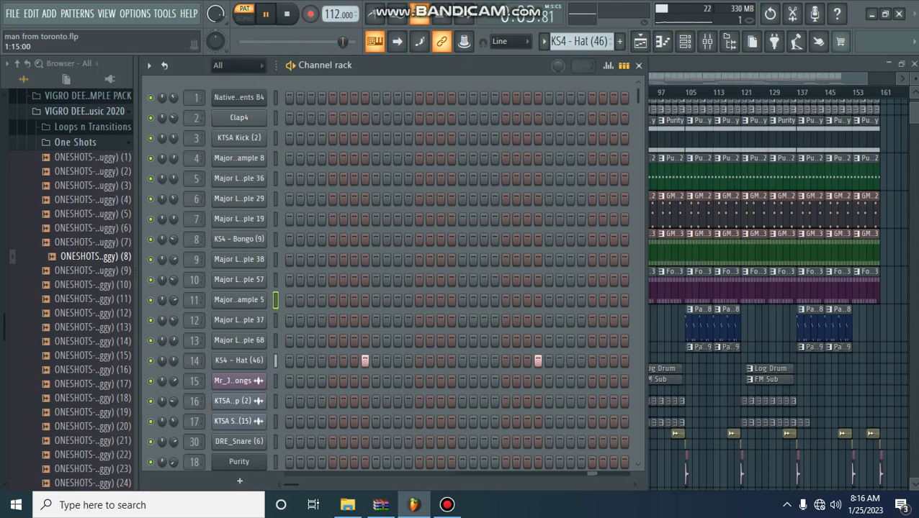
pyautogui.click(637, 65)
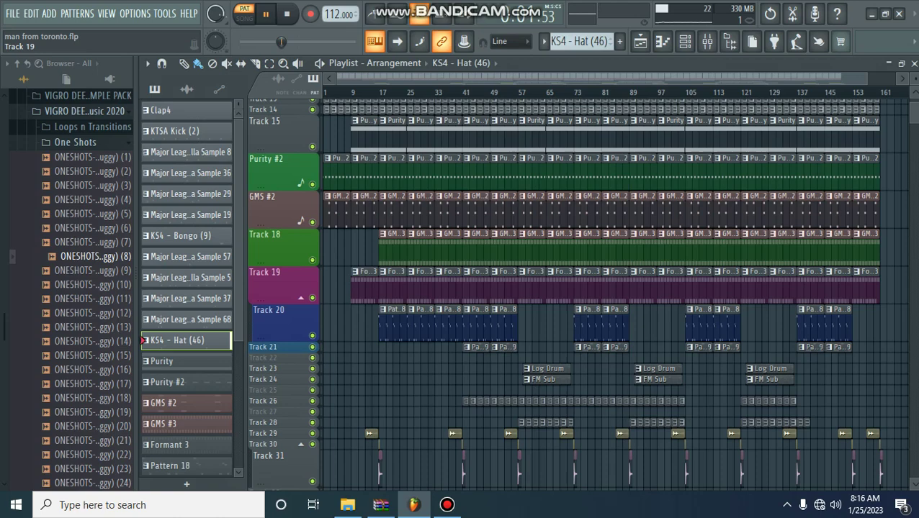
# - Select the Purity pattern, locate its channel in the channel rack and examine its sustained notes in the piano roll
pyautogui.click(173, 362)
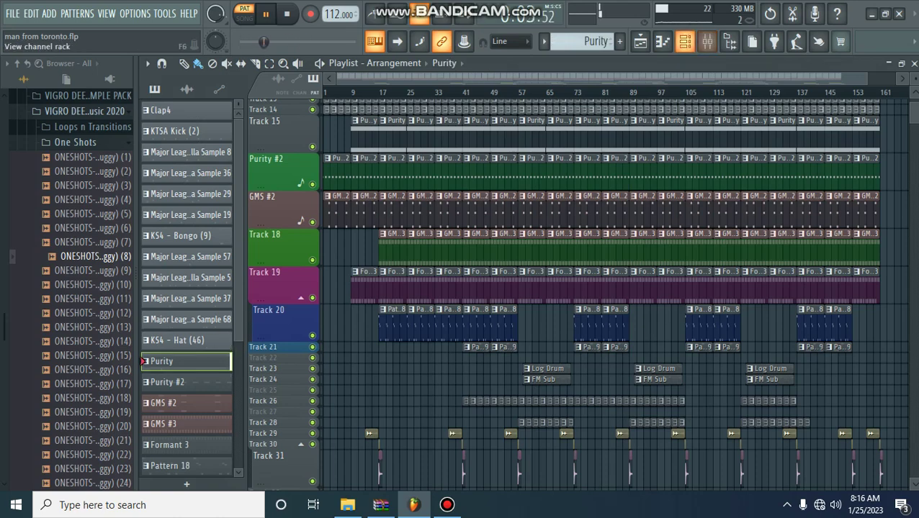
pyautogui.click(685, 41)
pyautogui.scroll(-9, 389, 274)
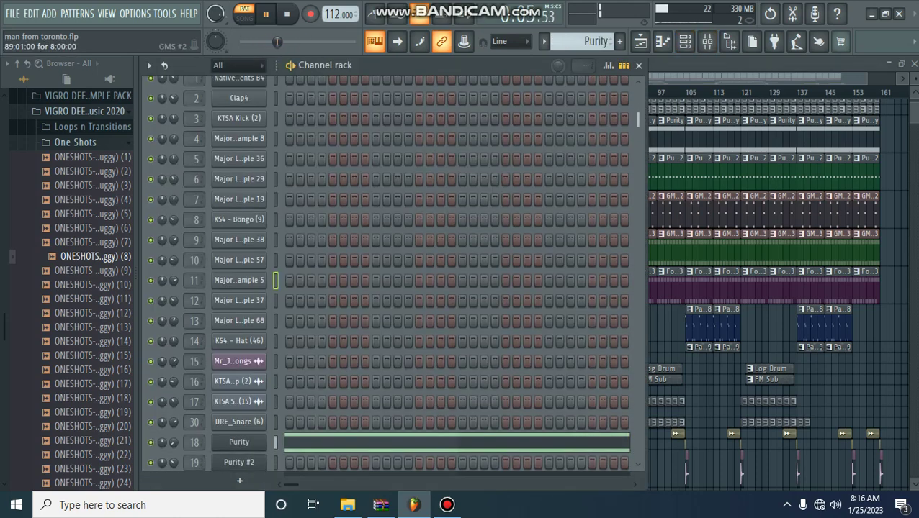
pyautogui.click(457, 286)
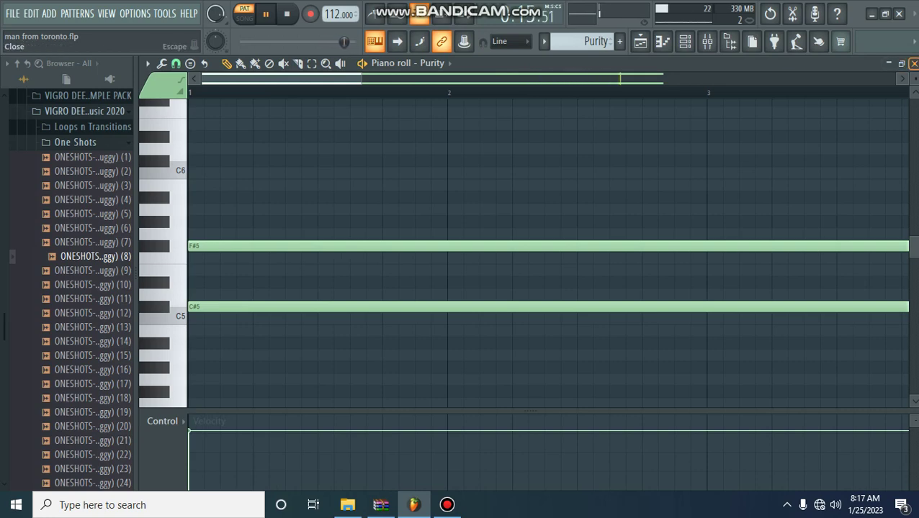
pyautogui.click(914, 64)
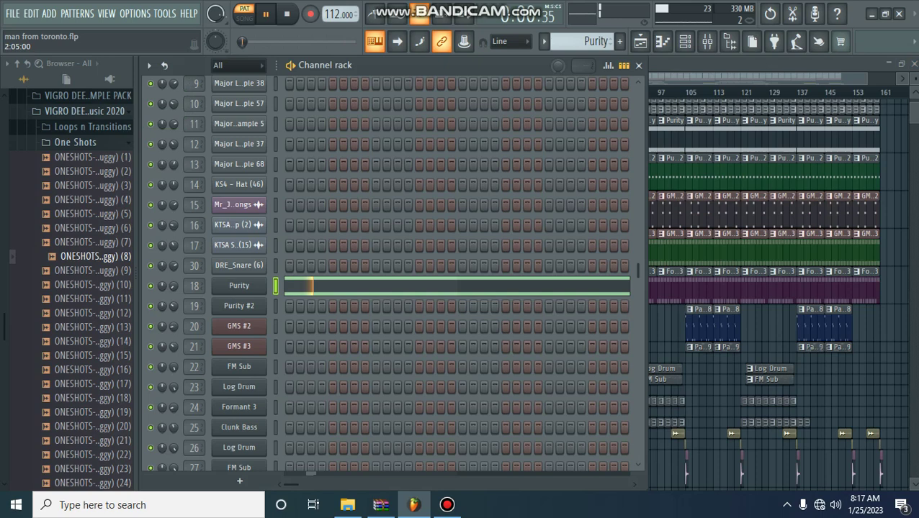
pyautogui.click(639, 66)
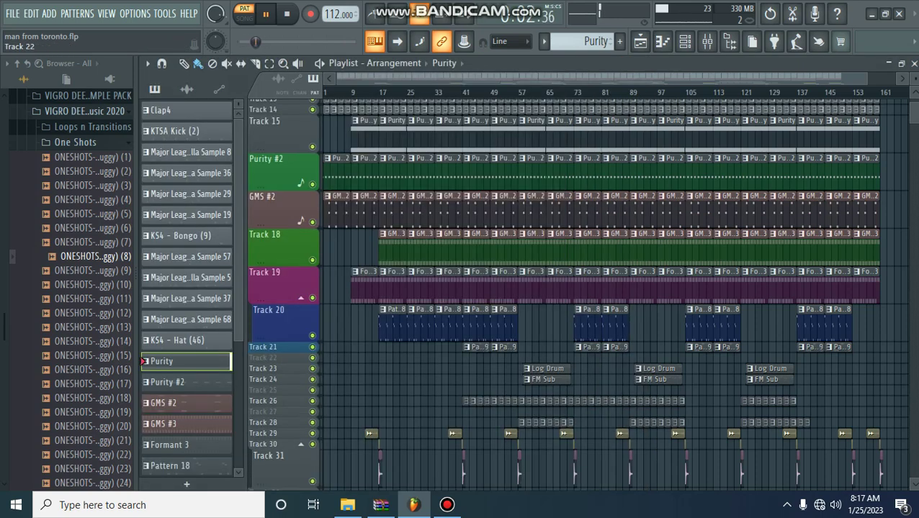
# - Select the Purity #2 pattern and examine its full run of notes in the piano roll
pyautogui.click(177, 382)
pyautogui.click(685, 42)
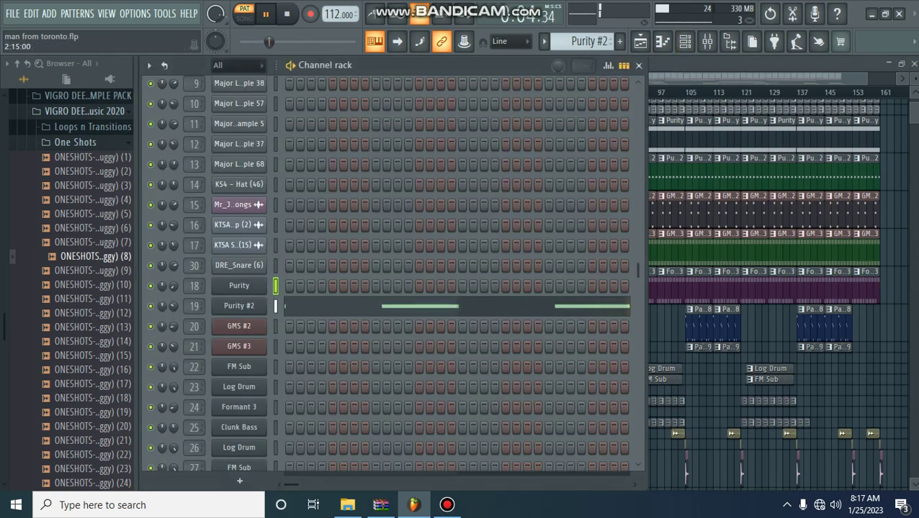
pyautogui.press('F7')
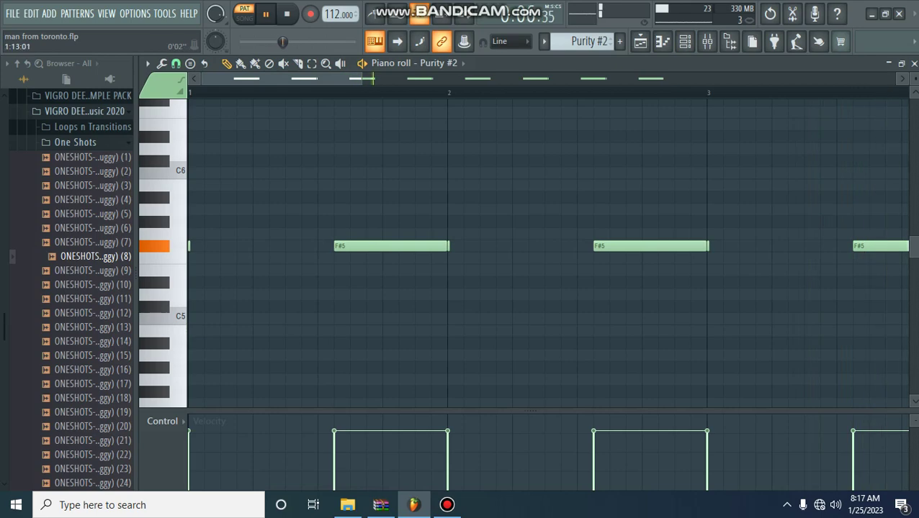
pyautogui.scroll(-4, 385, 246)
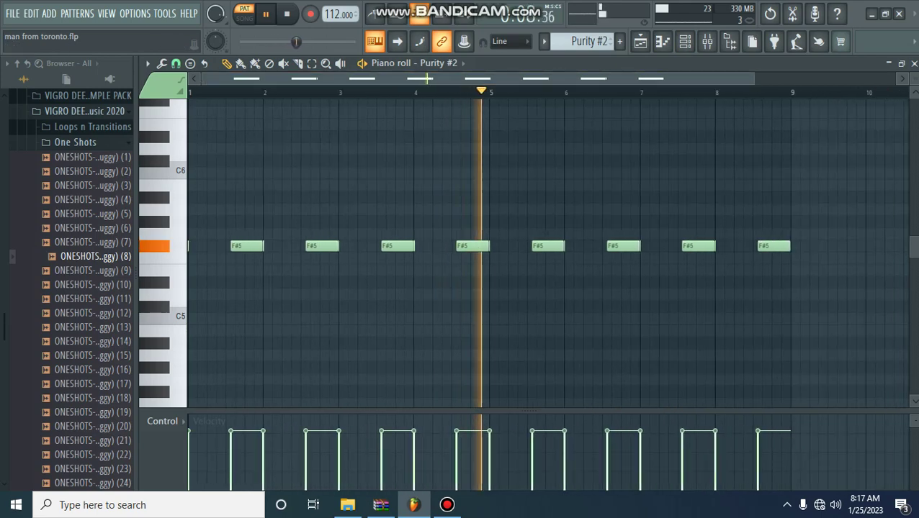
pyautogui.click(914, 64)
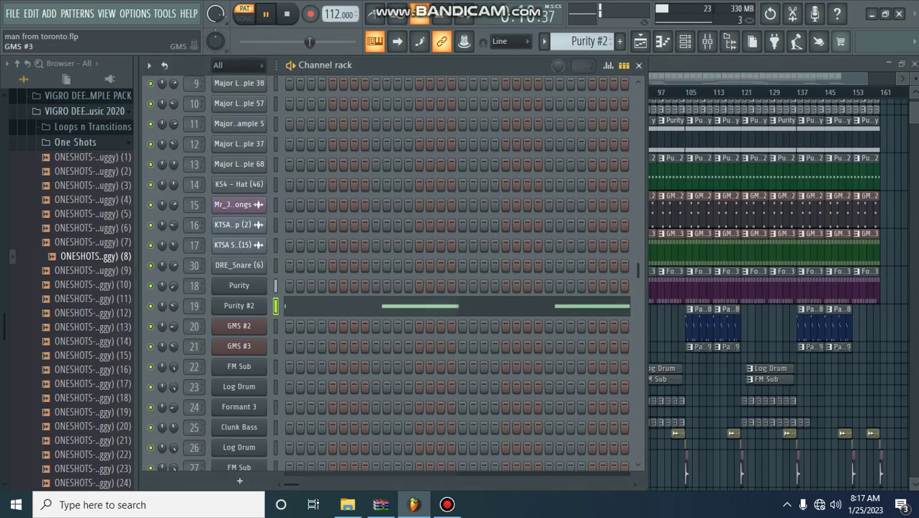
pyautogui.click(638, 65)
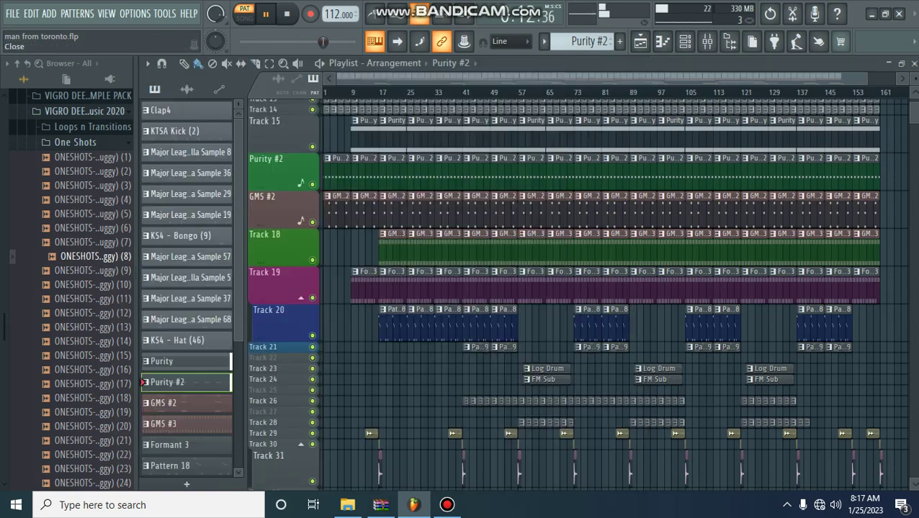
pyautogui.click(447, 506)
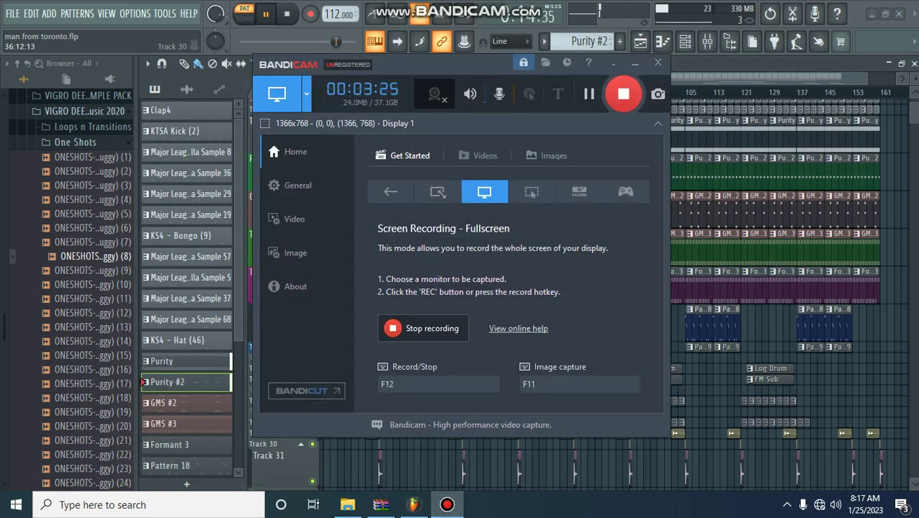
pyautogui.click(634, 64)
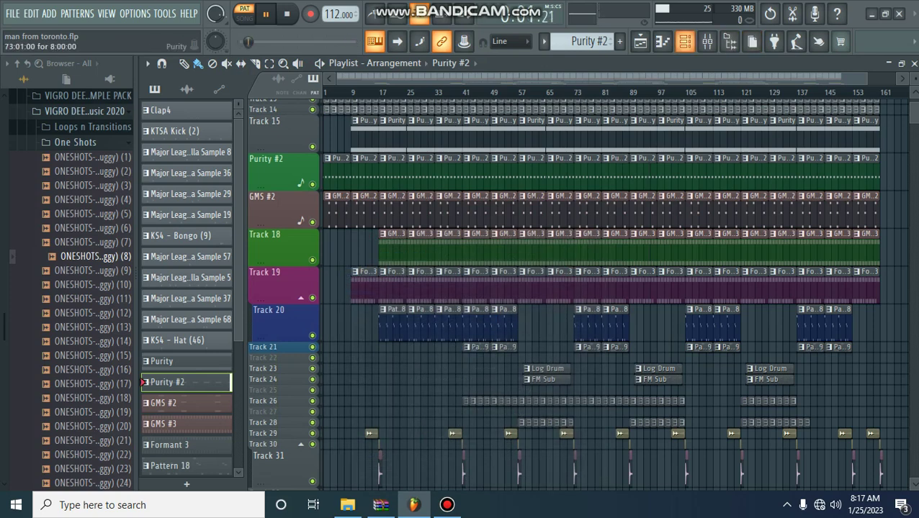
# - Select the GMS #2 pattern and examine its chord notes across the whole pattern in the piano roll
pyautogui.click(685, 41)
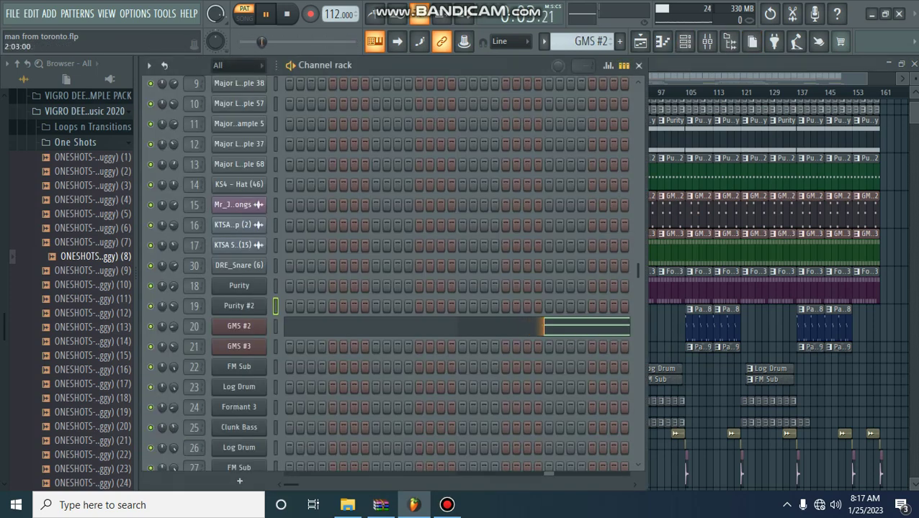
pyautogui.click(585, 326)
pyautogui.scroll(-4, 547, 252)
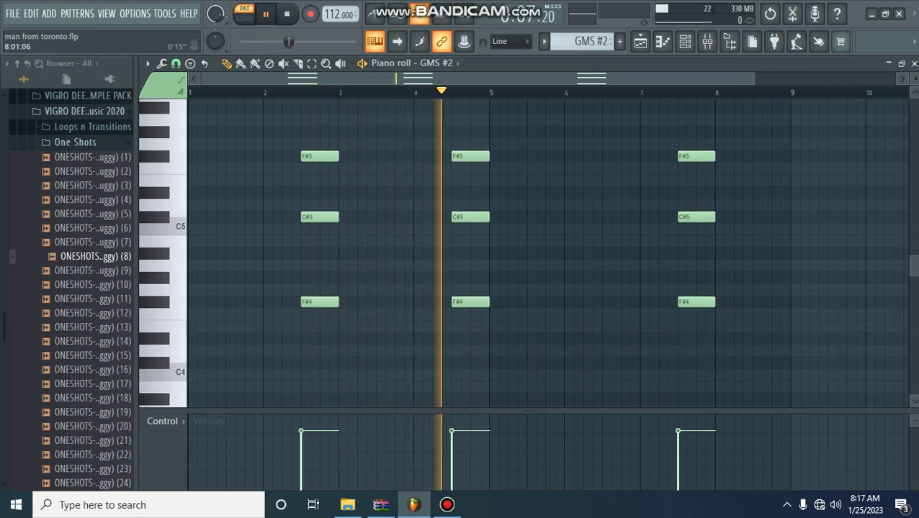
pyautogui.moveTo(753, 78); pyautogui.dragTo(892, 80)
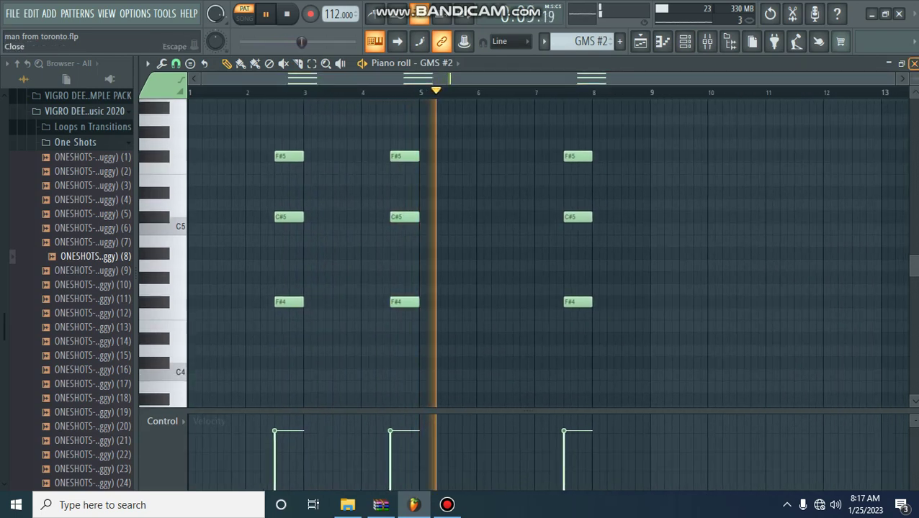
pyautogui.click(913, 63)
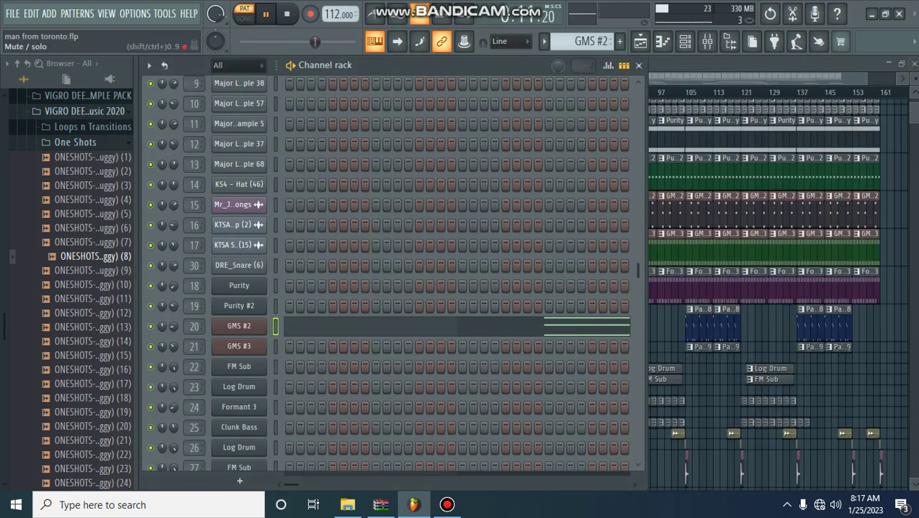
pyautogui.click(638, 65)
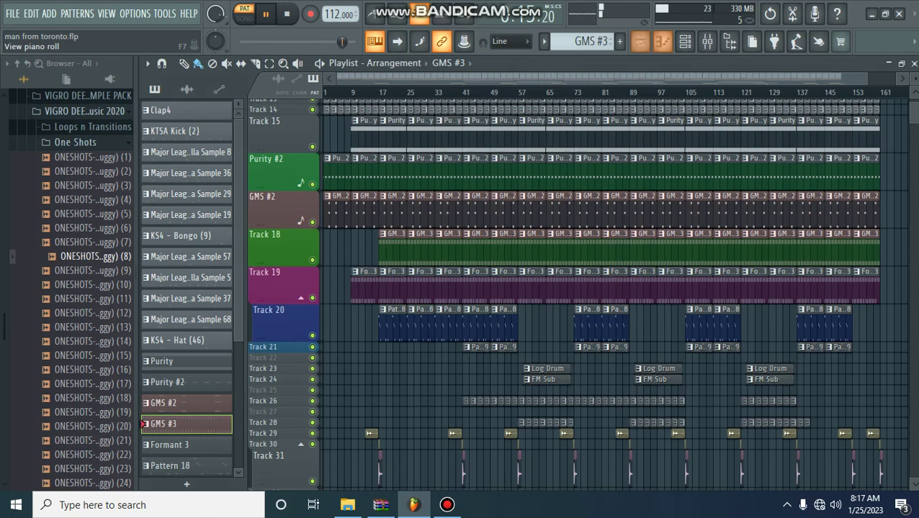
# - Select the GMS #3 pattern and examine its repeated two-note stabs in the piano roll
pyautogui.click(684, 41)
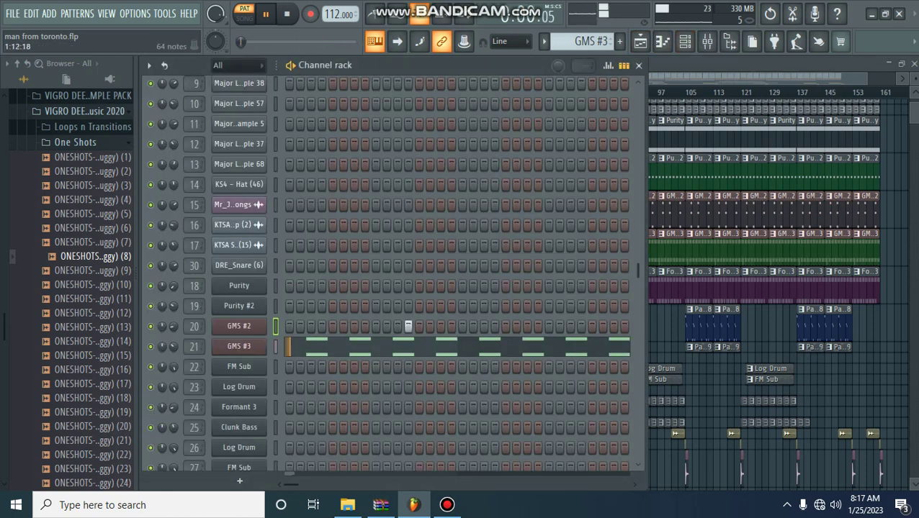
pyautogui.click(406, 347)
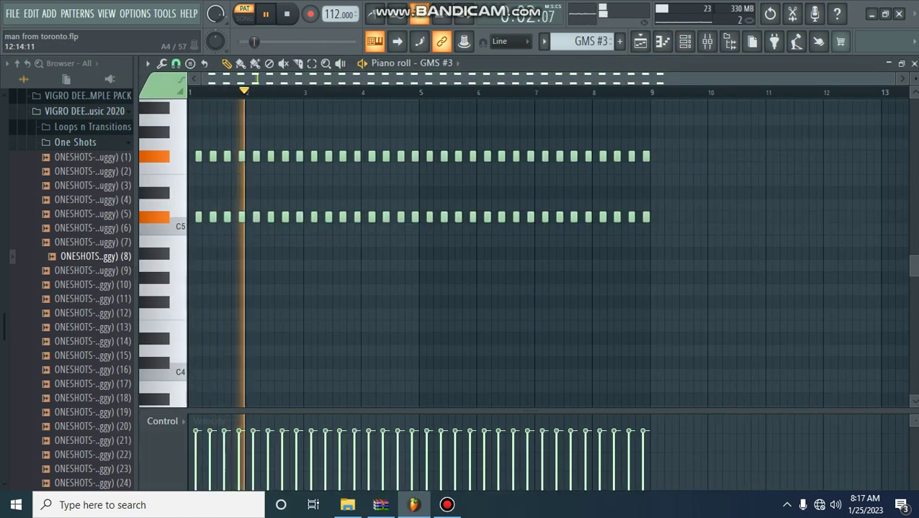
pyautogui.click(914, 63)
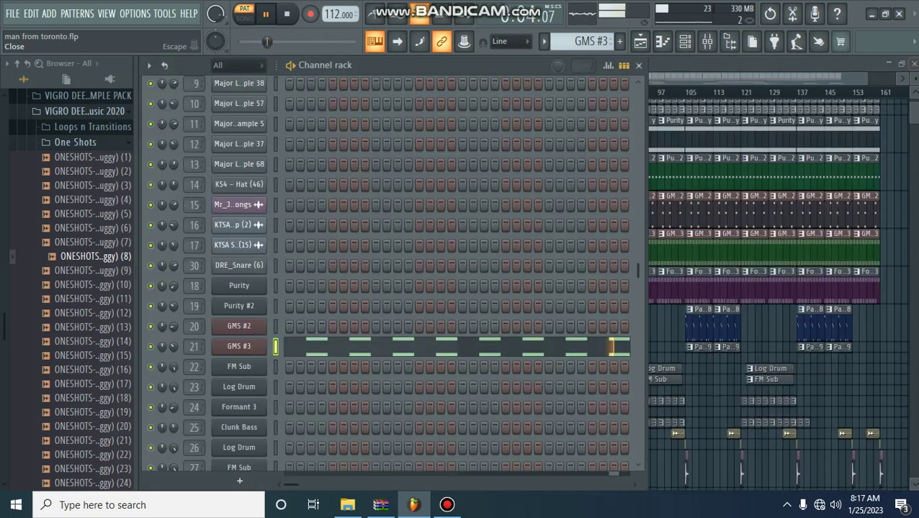
pyautogui.click(638, 65)
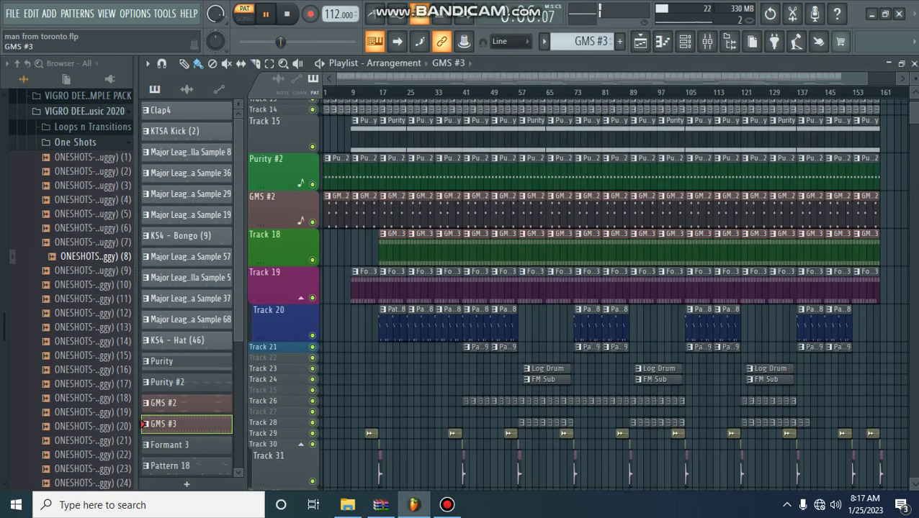
# - Select the Formant 3 pattern and examine its notes up close and over the full pattern length in the piano roll
pyautogui.scroll(-3, 187, 288)
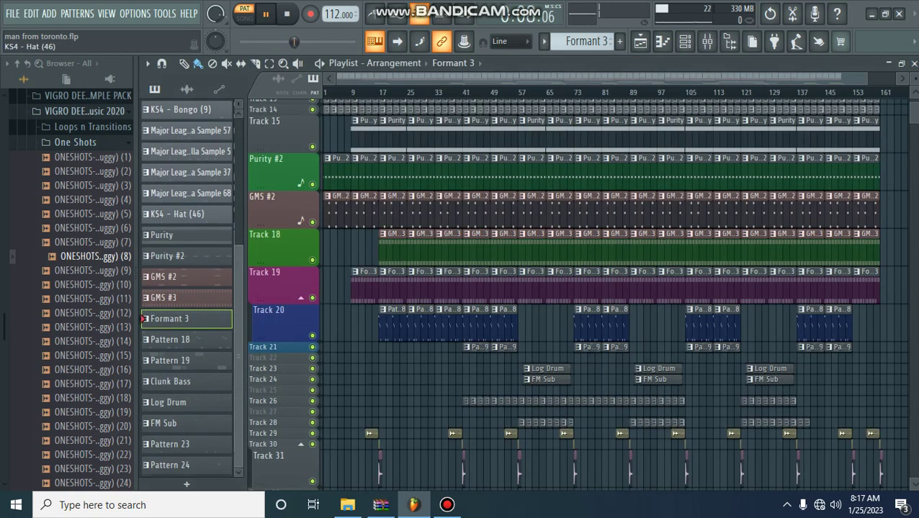
pyautogui.press('F6')
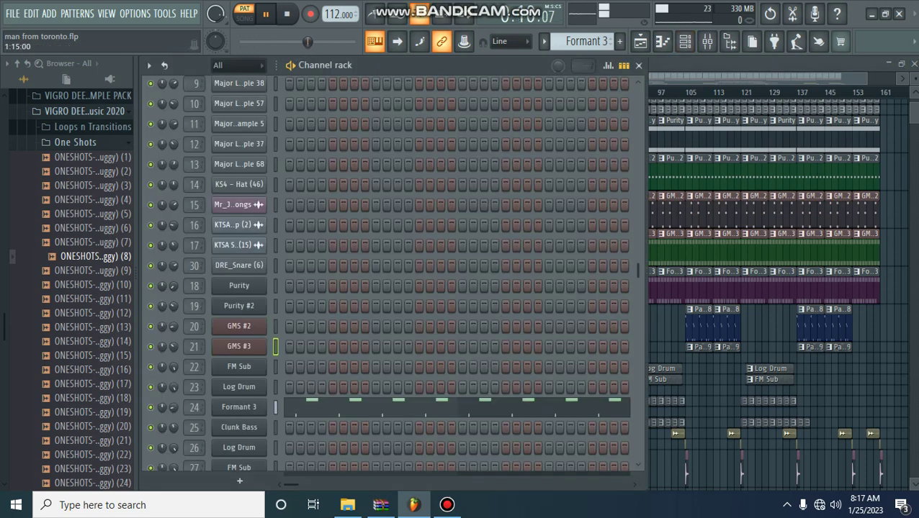
pyautogui.press('F7')
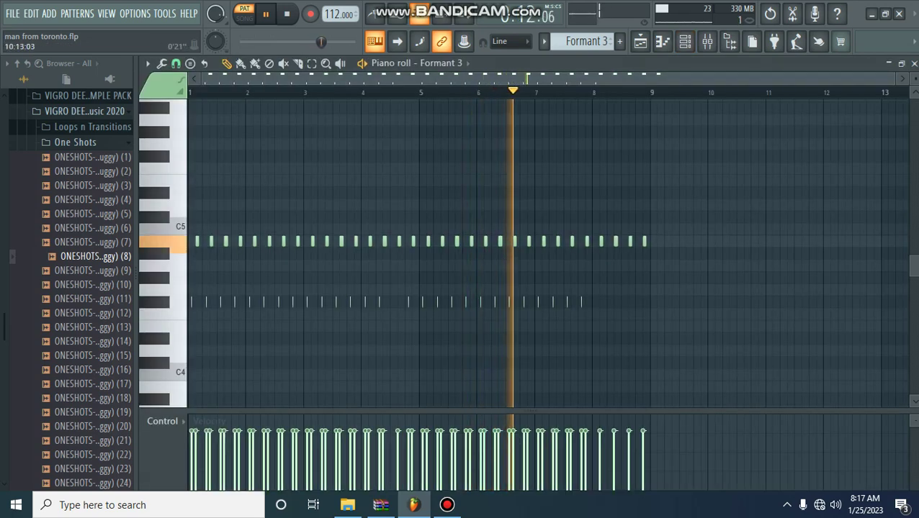
pyautogui.moveTo(894, 78); pyautogui.dragTo(220, 79)
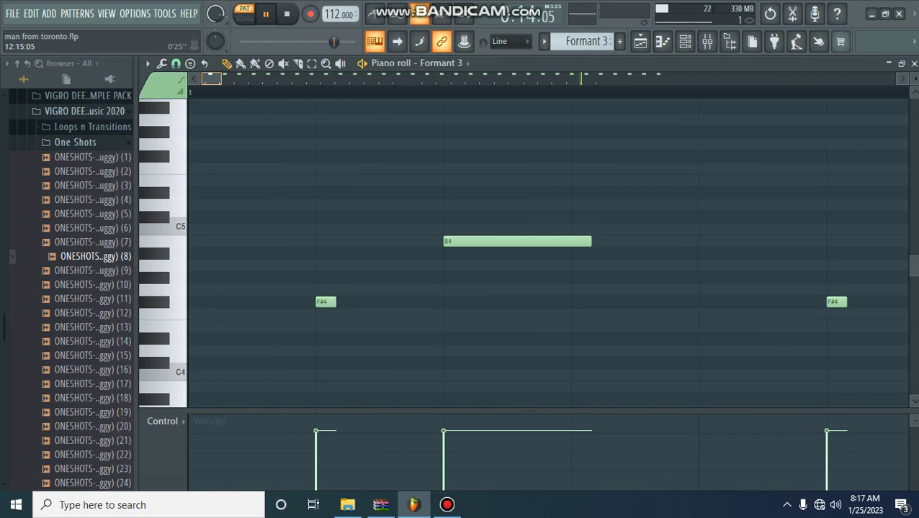
pyautogui.press('pagedown')
pyautogui.press('pagedown')
pyautogui.press('pagedown')
pyautogui.press('pagedown')
pyautogui.press('pagedown')
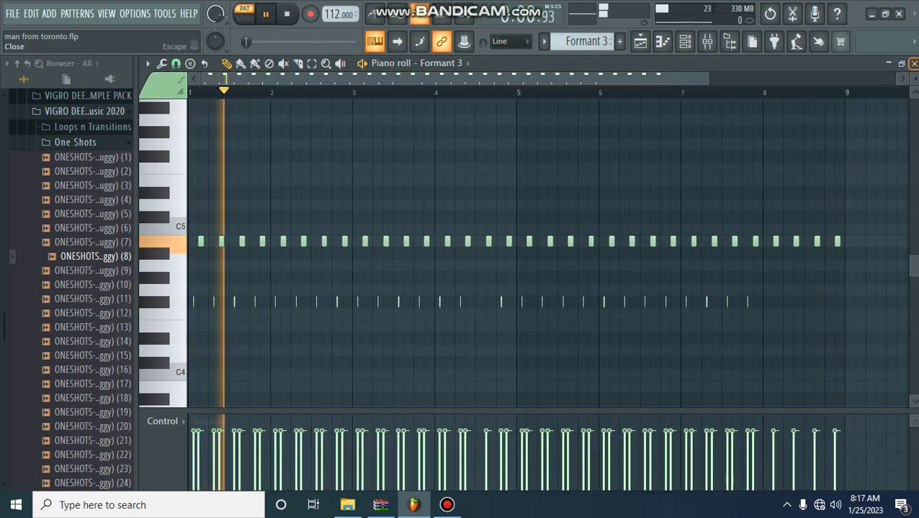
pyautogui.click(913, 64)
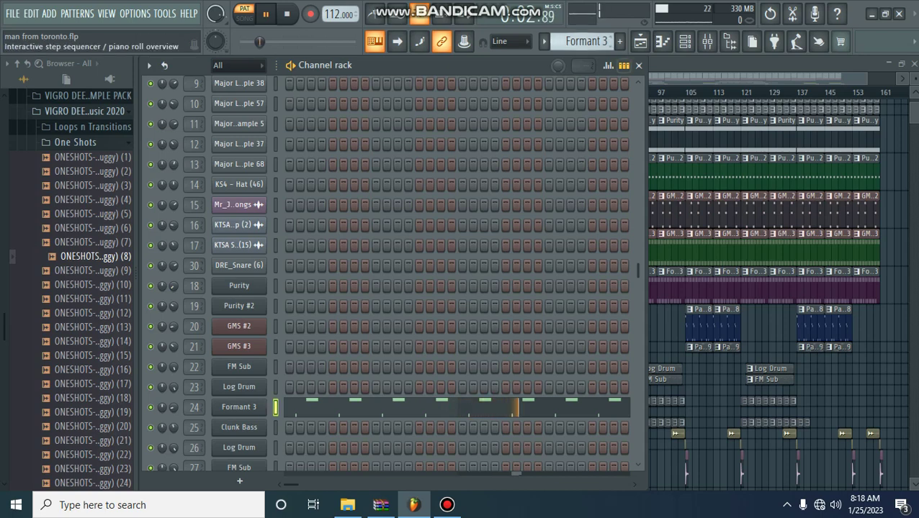
pyautogui.click(638, 65)
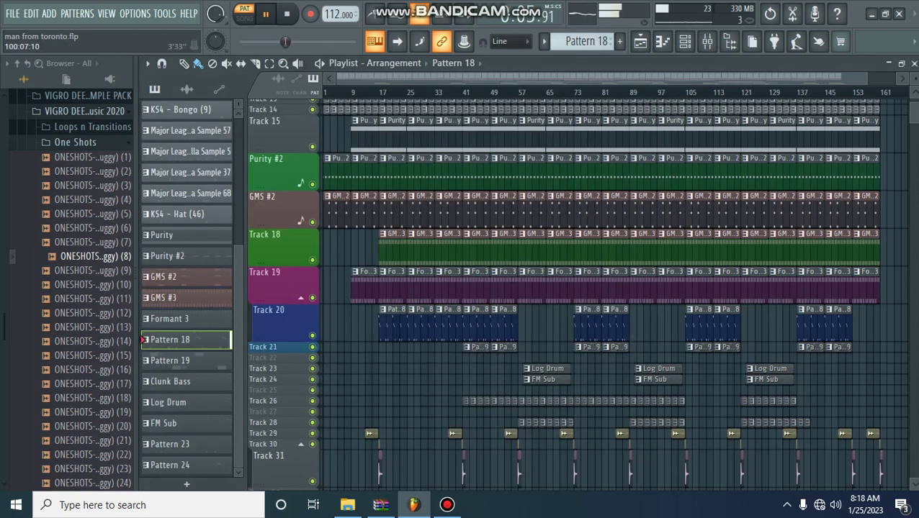
# - Select Pattern 18, locate its GMS channel in the channel rack and examine its bass notes in the piano roll
pyautogui.click(685, 42)
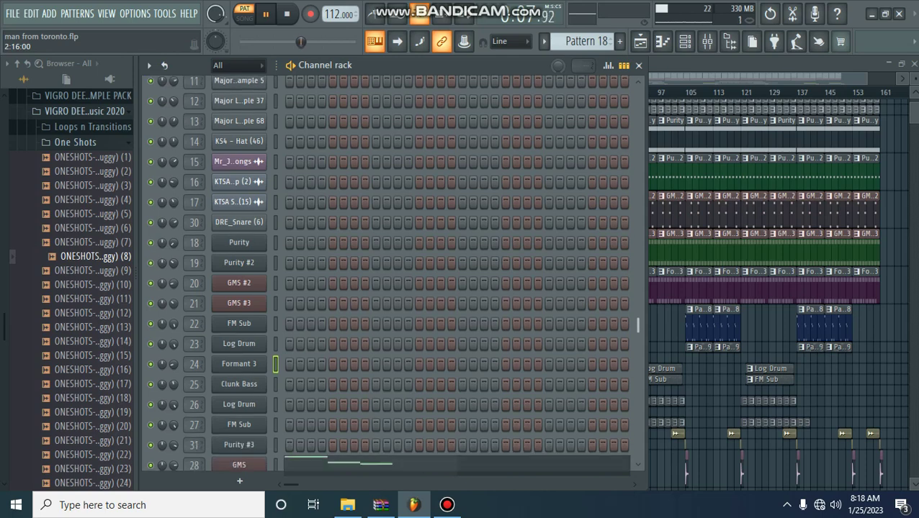
pyautogui.scroll(-5, 388, 273)
pyautogui.click(351, 327)
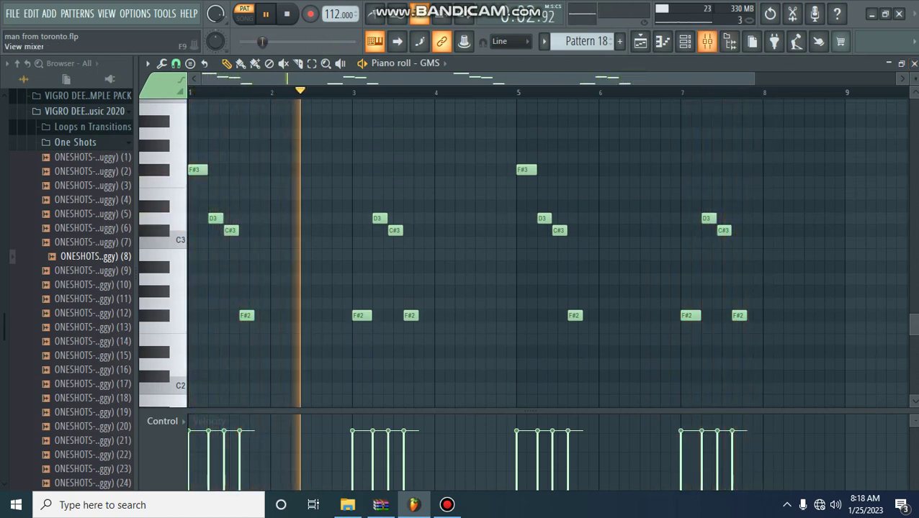
# - View the synthesizer preset of Pattern 18's GMS channel, then return to the playlist
pyautogui.click(686, 41)
pyautogui.click(238, 327)
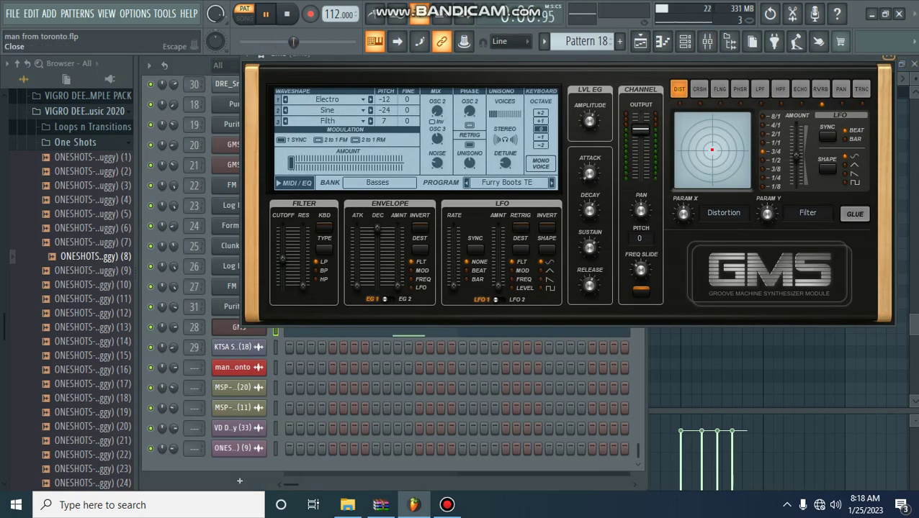
pyautogui.click(913, 63)
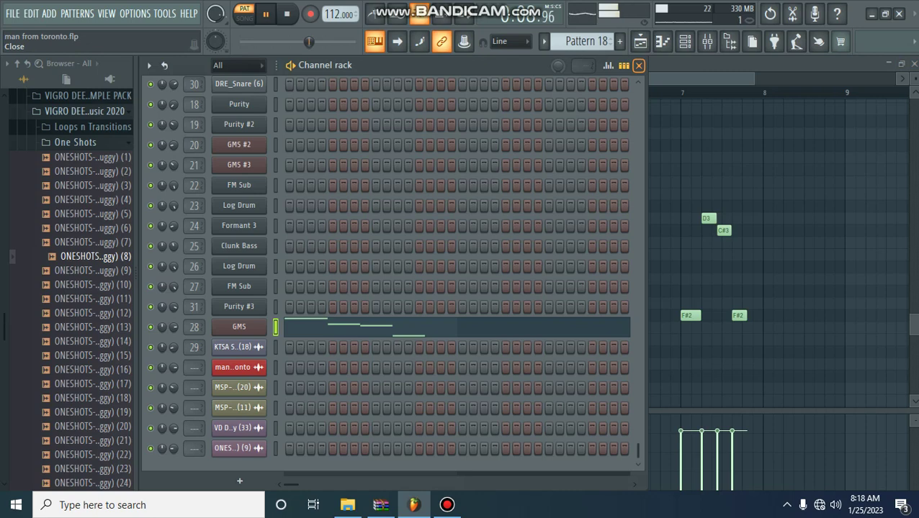
pyautogui.click(638, 65)
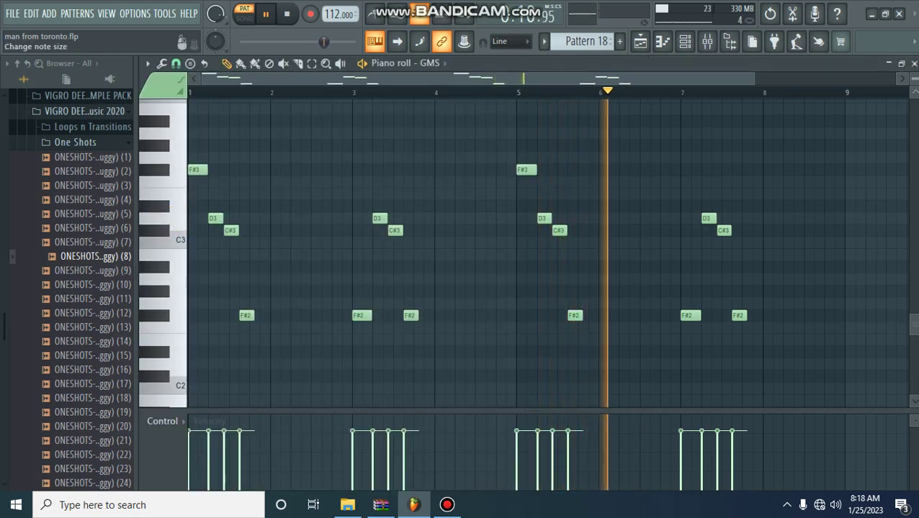
pyautogui.press('F5')
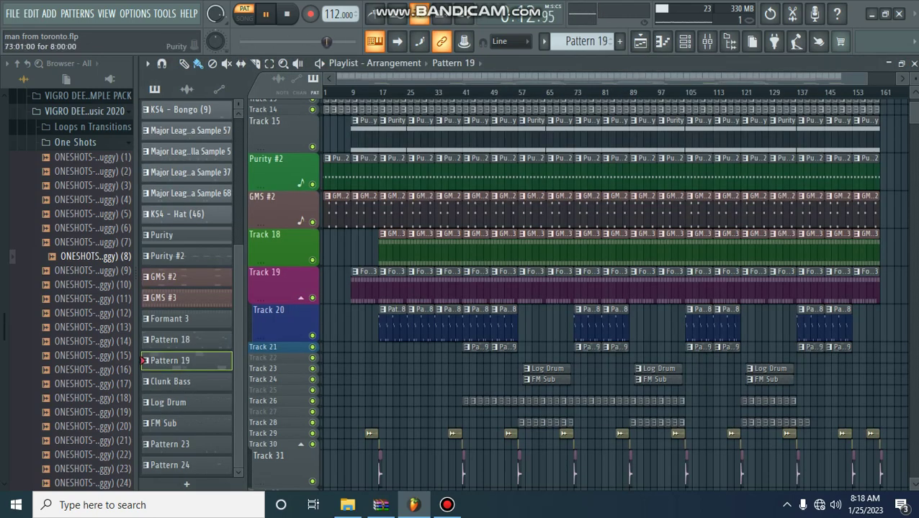
# - Select Pattern 19 and examine its FM Sub notes up close from the first phrase to the last in the piano roll
pyautogui.click(685, 41)
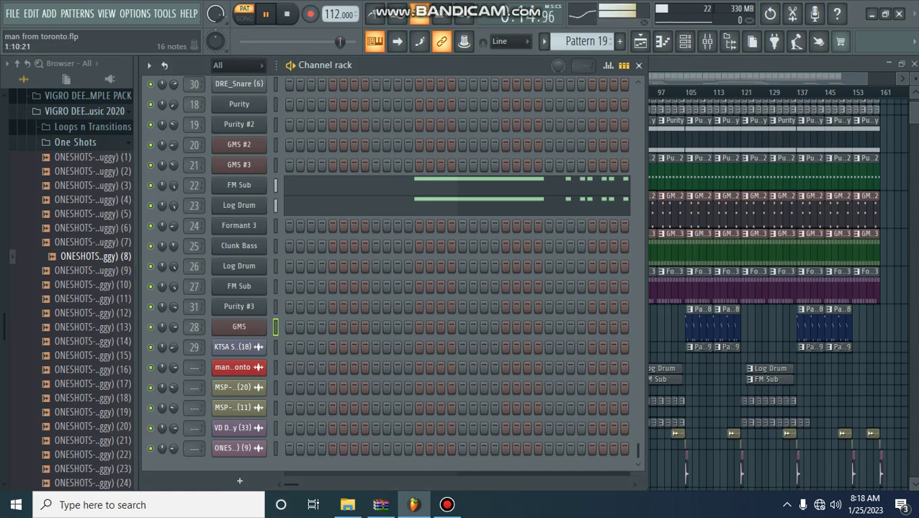
pyautogui.click(391, 186)
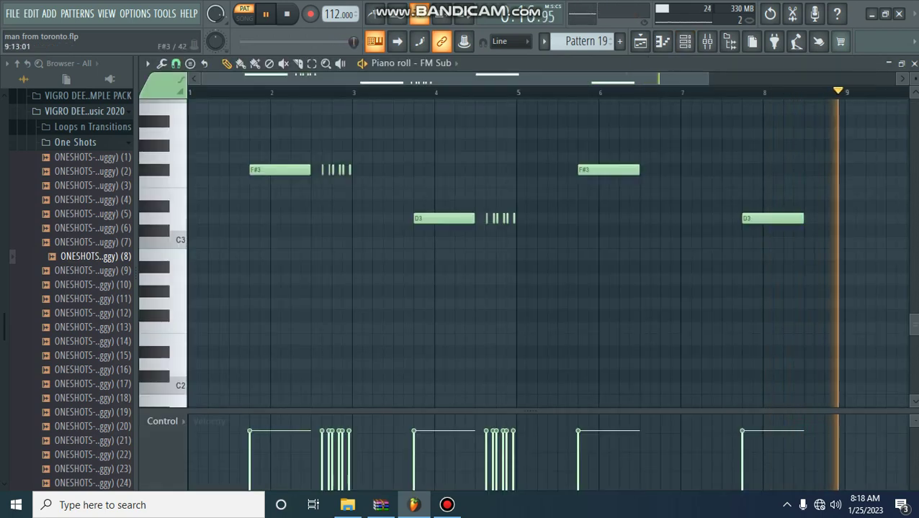
pyautogui.scroll(4, 525, 252)
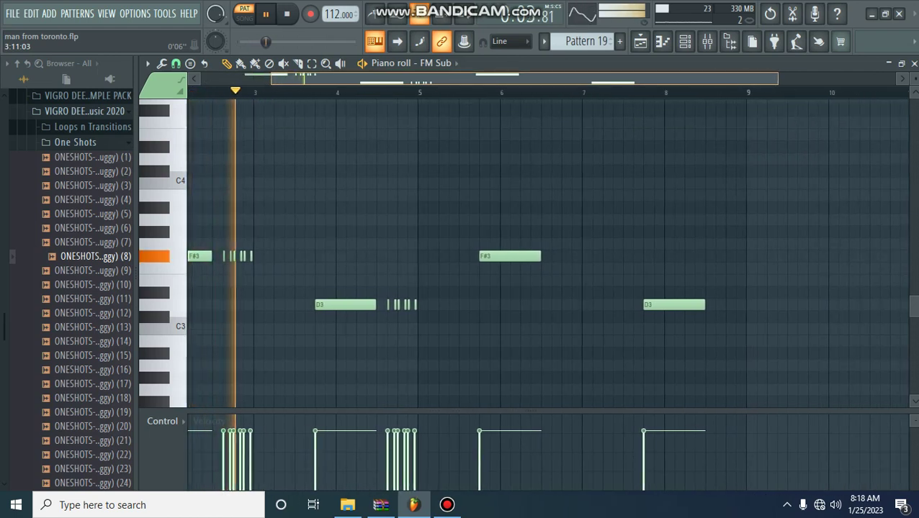
pyautogui.moveTo(773, 79); pyautogui.dragTo(465, 78)
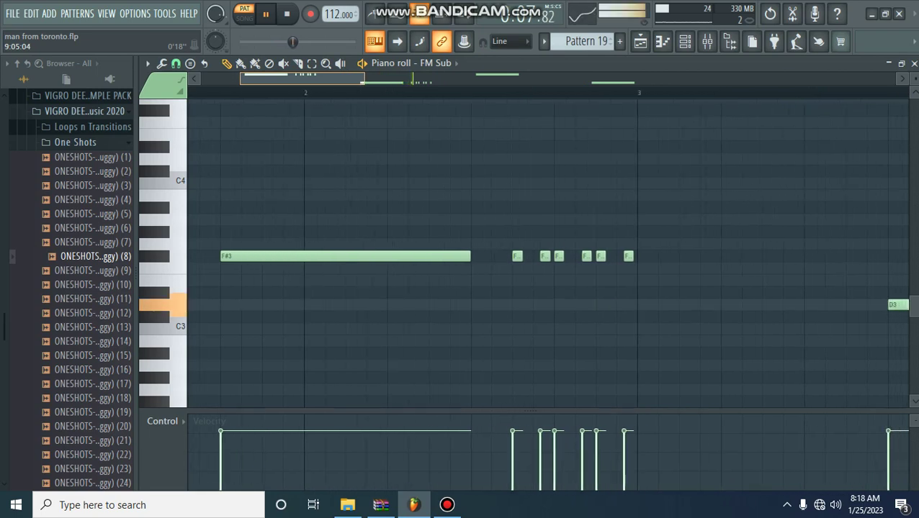
pyautogui.moveTo(365, 78); pyautogui.dragTo(420, 79)
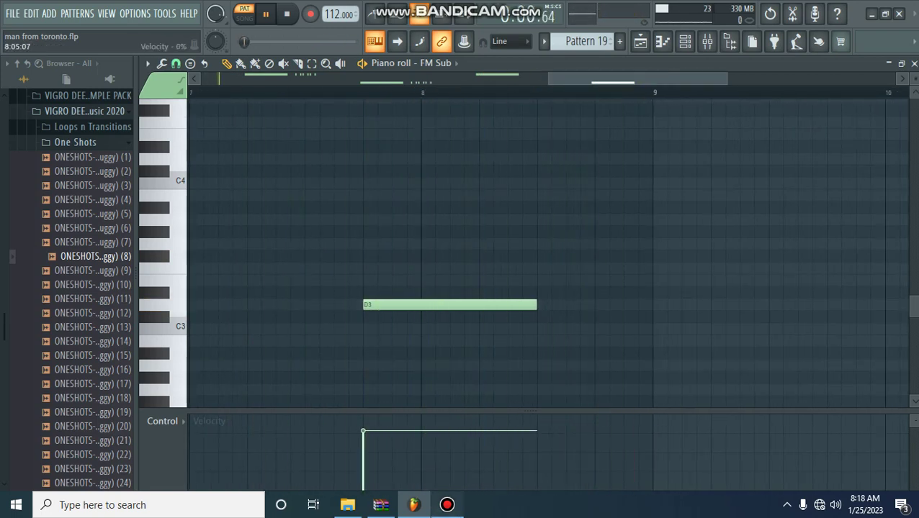
pyautogui.click(447, 505)
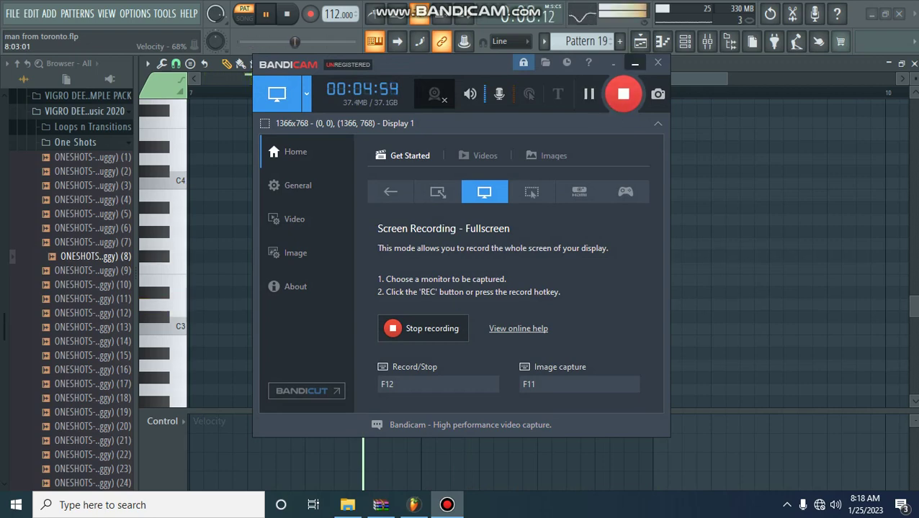
pyautogui.click(634, 64)
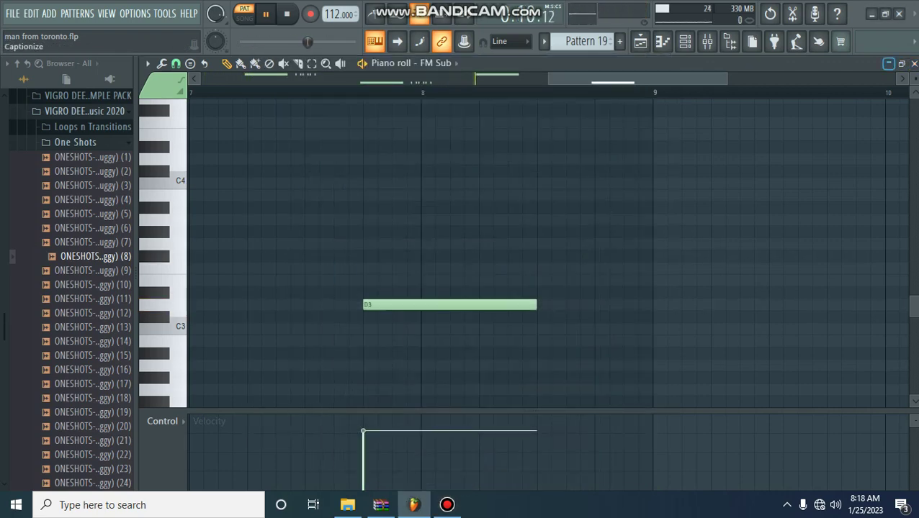
# - Recheck Pattern 19's FM Sub and Log Drum channels in the channel rack and the closing FM Sub note in the piano roll
pyautogui.click(914, 63)
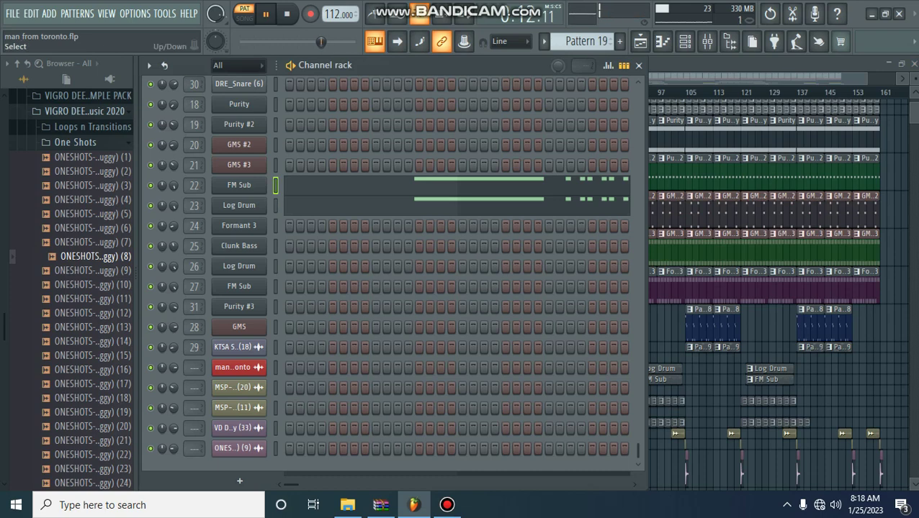
pyautogui.click(339, 190)
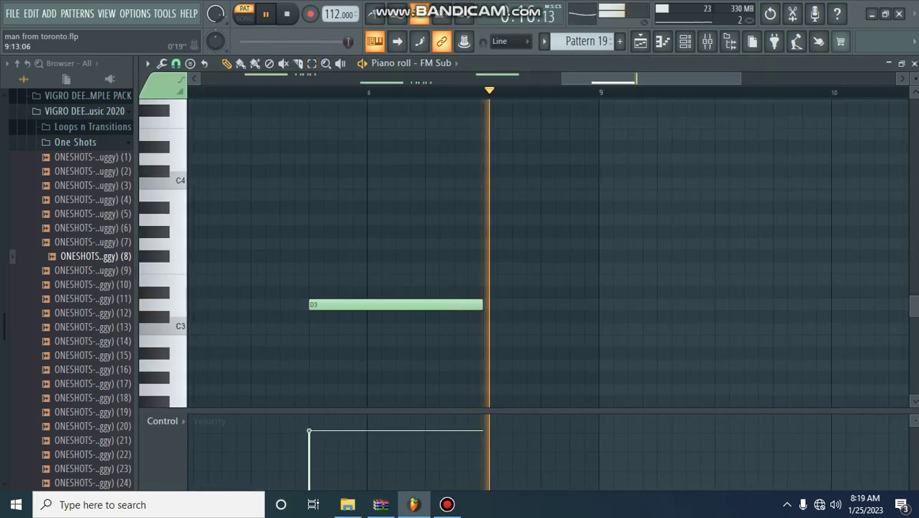
pyautogui.click(914, 64)
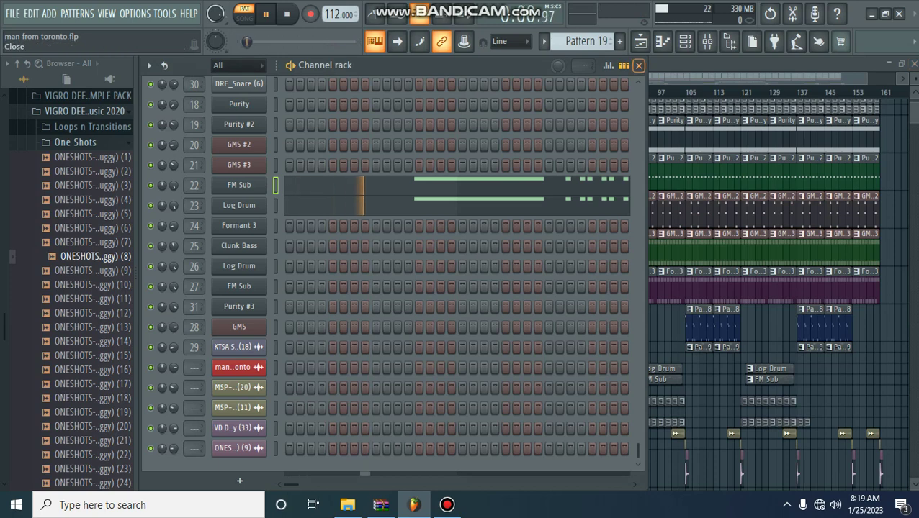
pyautogui.click(638, 65)
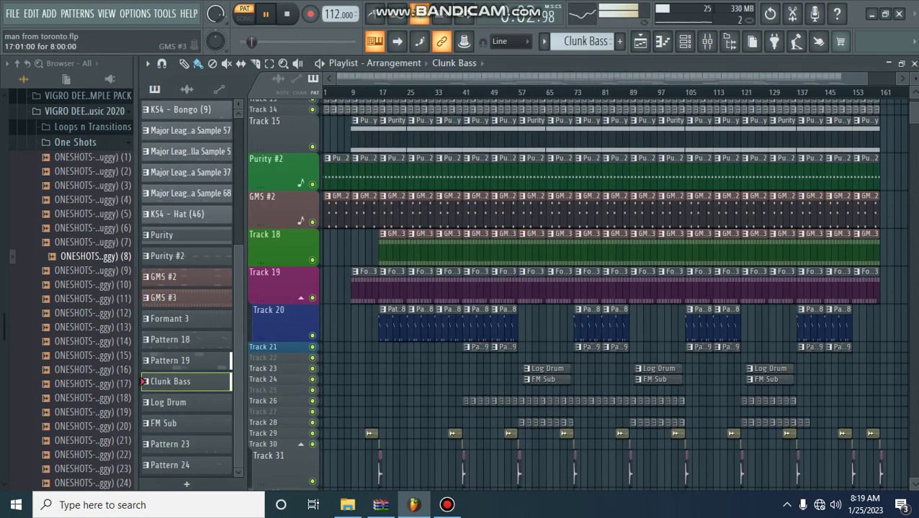
# - Examine the Clunk Bass pattern's notes along its full length in the piano roll, then return to the playlist
pyautogui.click(685, 41)
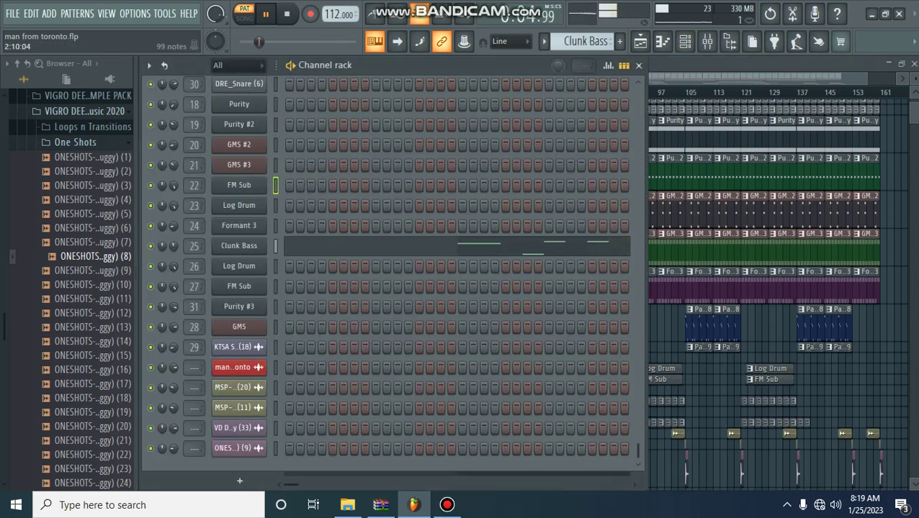
pyautogui.press('F7')
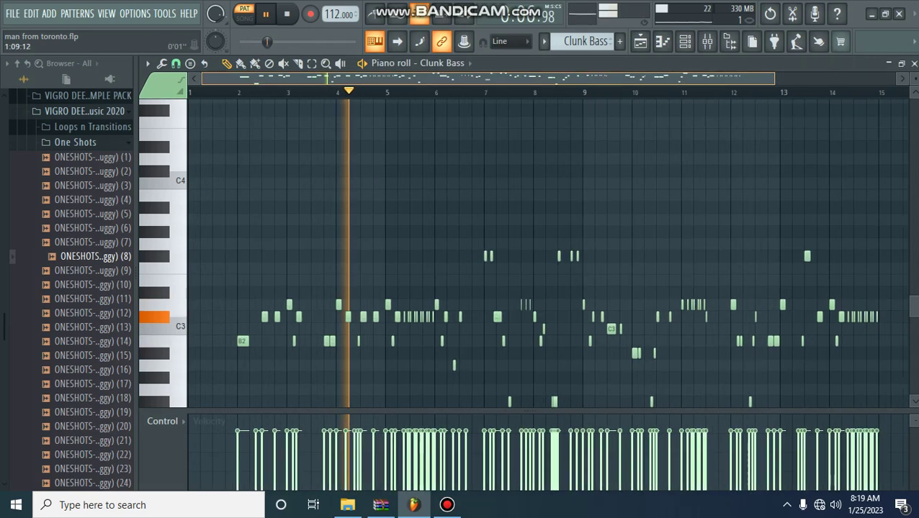
pyautogui.moveTo(774, 79); pyautogui.dragTo(893, 78)
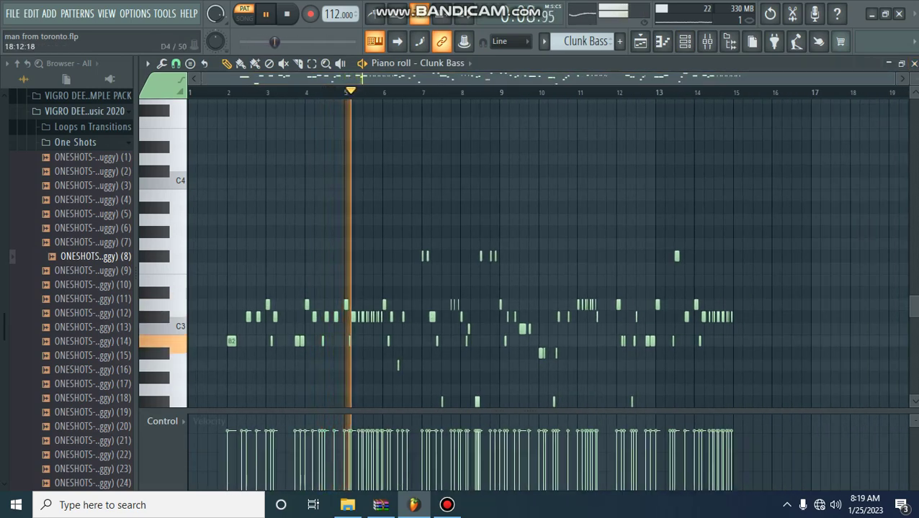
pyautogui.scroll(-3, 547, 252)
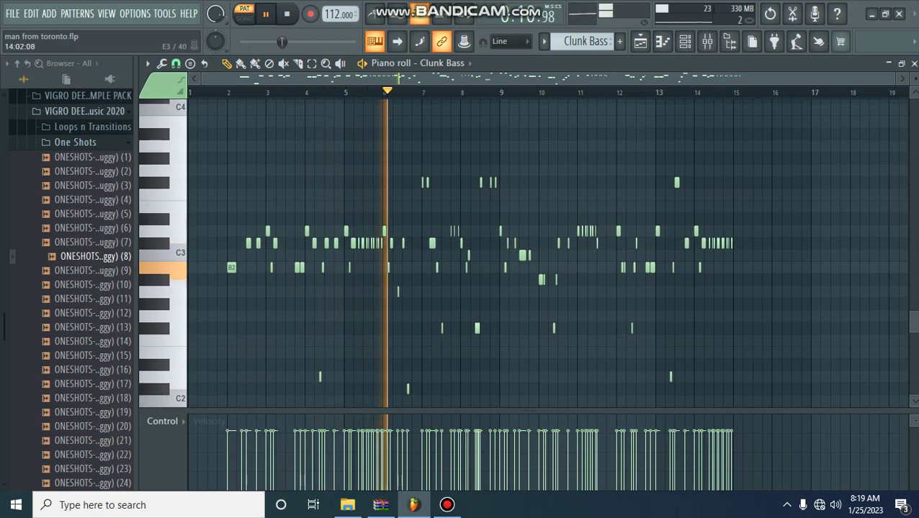
pyautogui.moveTo(894, 79); pyautogui.dragTo(859, 79)
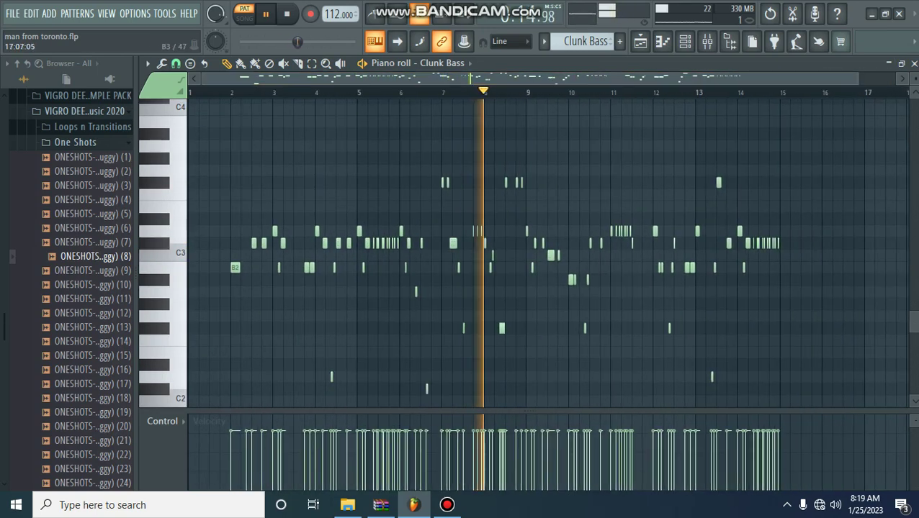
pyautogui.click(913, 64)
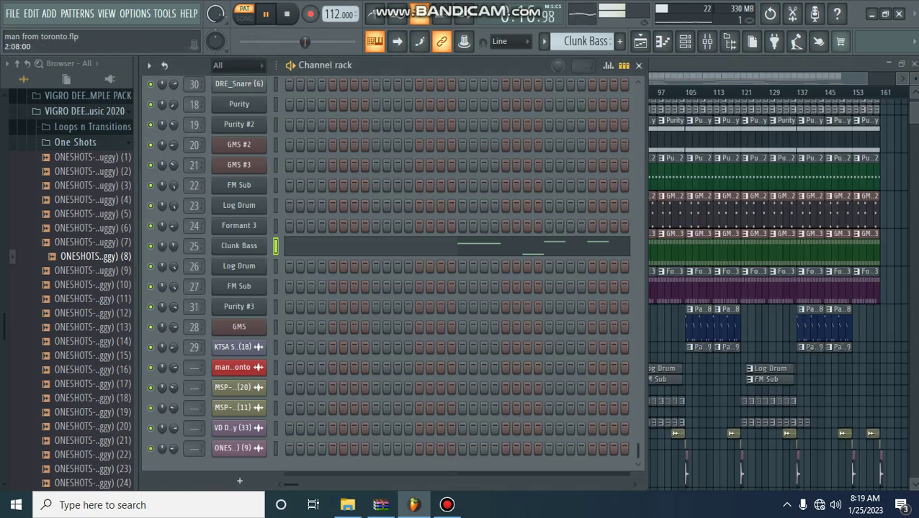
pyautogui.click(638, 65)
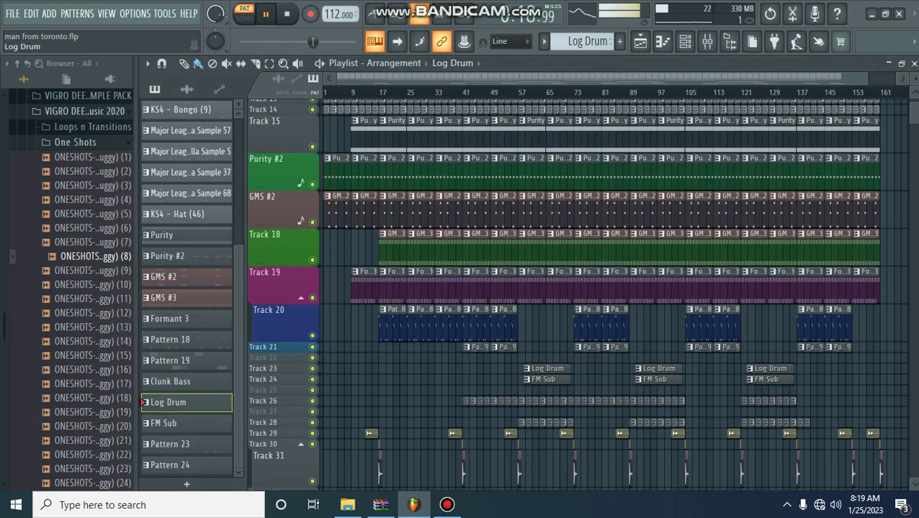
# - Select the Log Drum pattern and examine its notes up close in the piano roll through the final bars
pyautogui.click(685, 41)
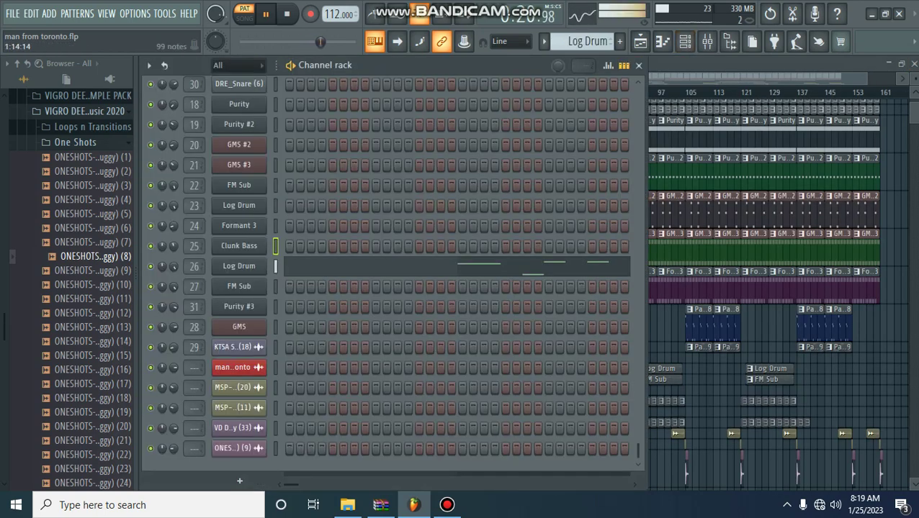
pyautogui.click(476, 267)
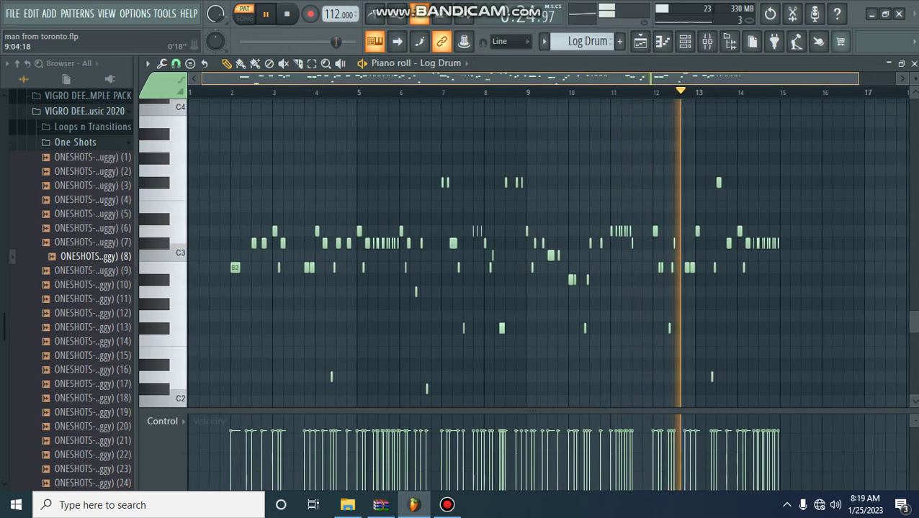
pyautogui.moveTo(914, 319); pyautogui.dragTo(913, 331)
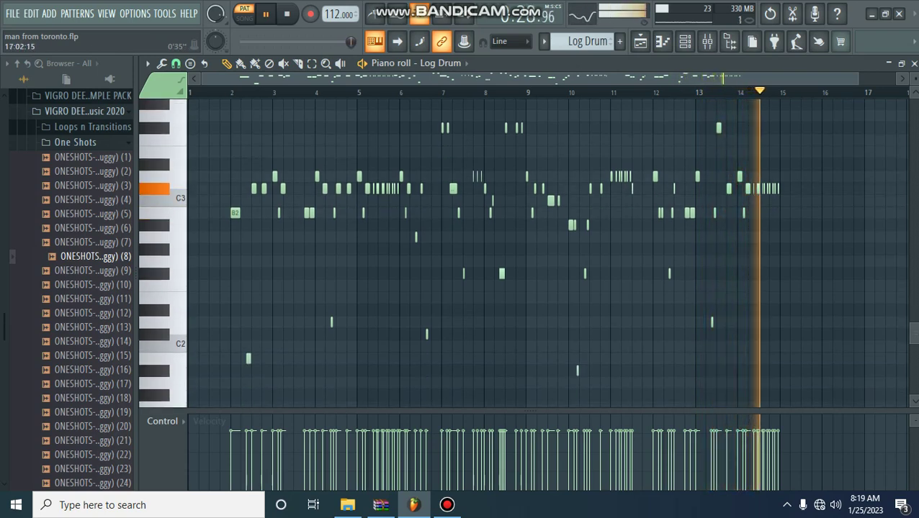
pyautogui.moveTo(858, 78); pyautogui.dragTo(361, 78)
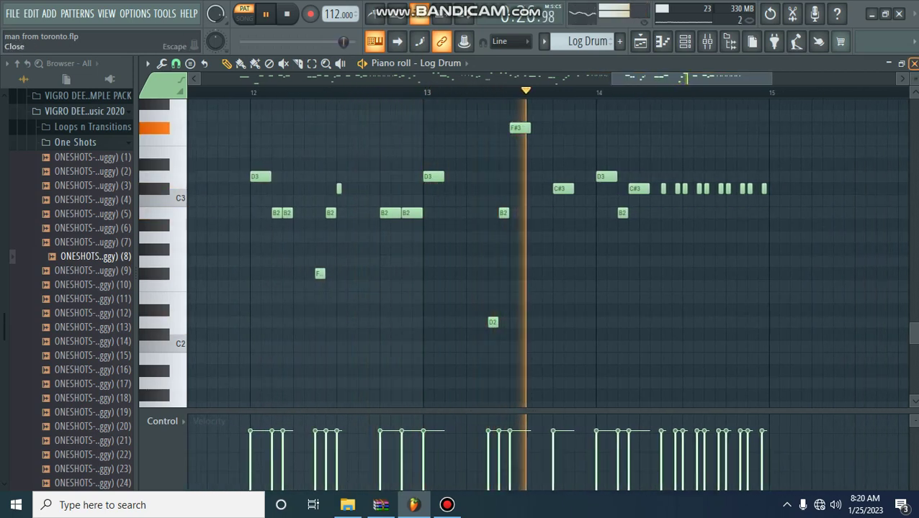
pyautogui.click(914, 63)
pyautogui.click(637, 65)
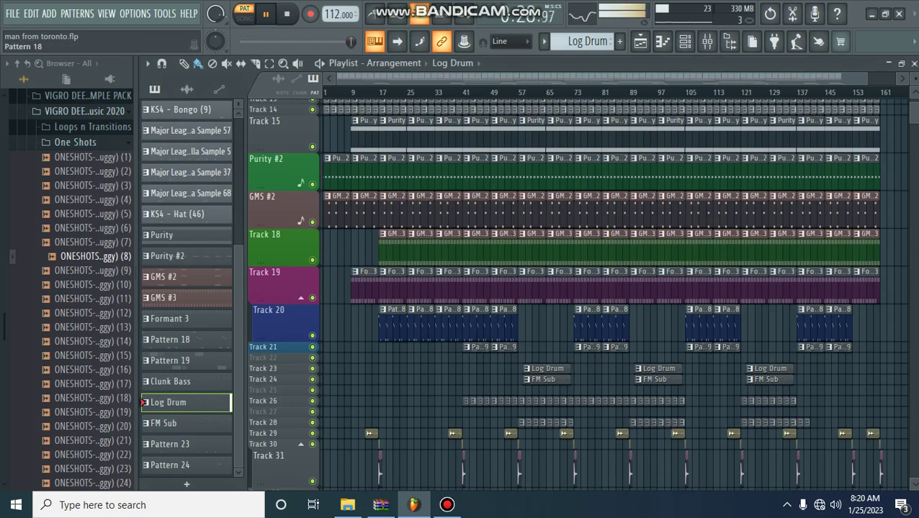
# - Select the FM Sub pattern and examine its higher notes around C4 in the piano roll
pyautogui.press('F6')
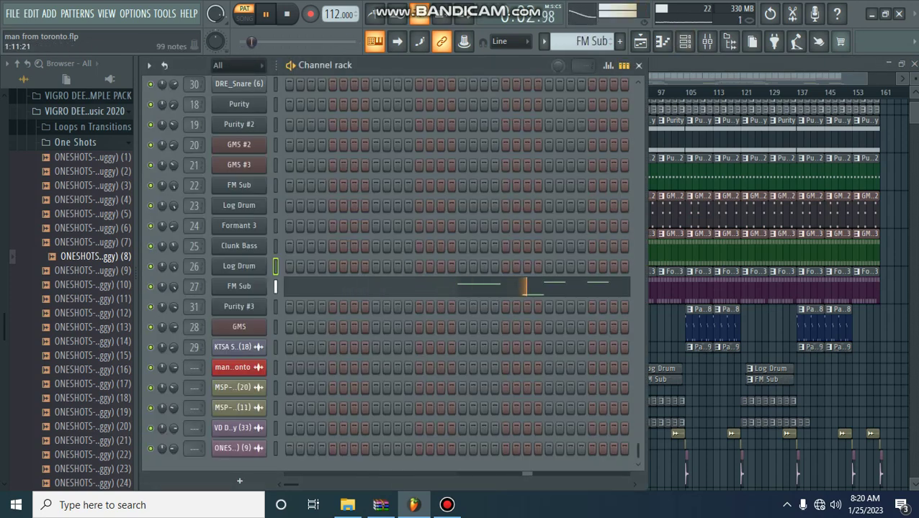
pyautogui.press('F7')
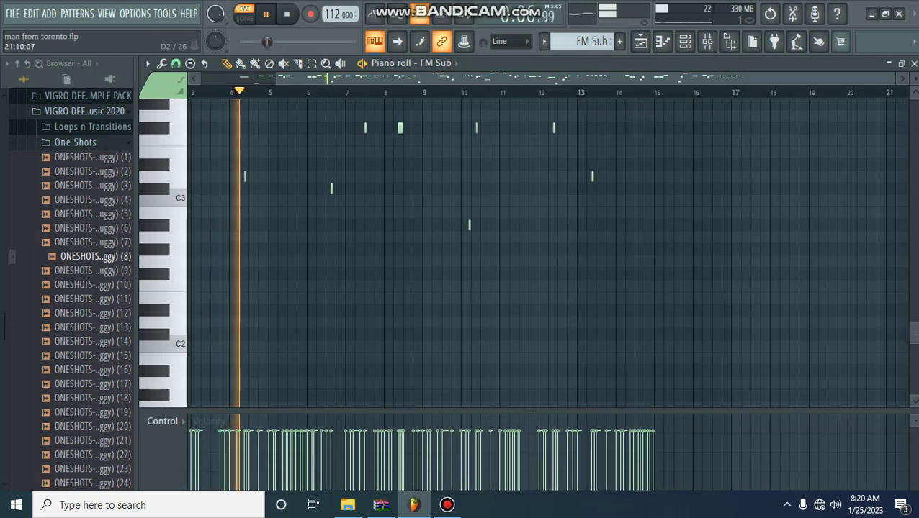
pyautogui.scroll(5, 548, 252)
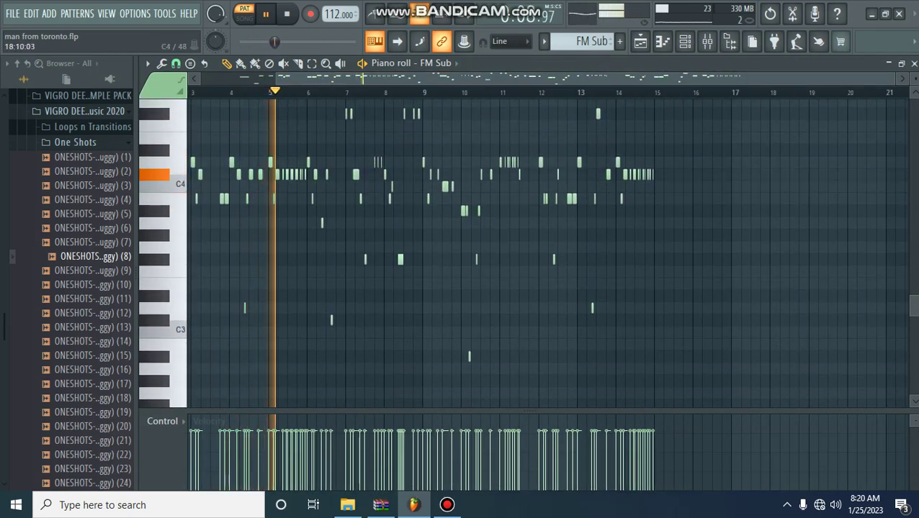
pyautogui.moveTo(895, 79); pyautogui.dragTo(849, 78)
pyautogui.click(913, 64)
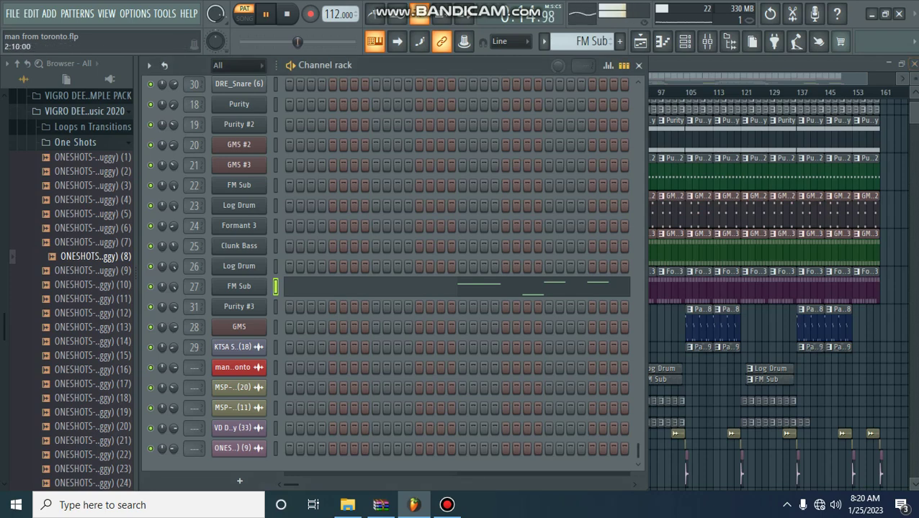
pyautogui.click(638, 66)
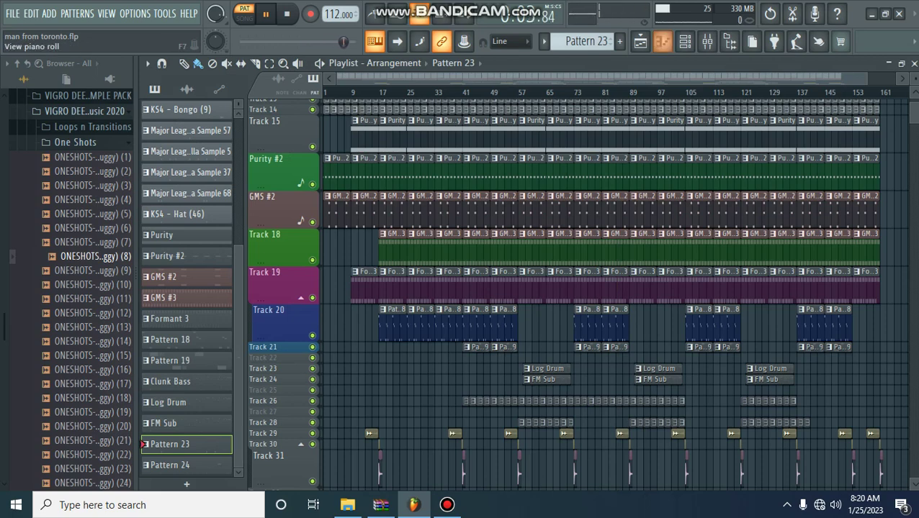
# - Select Pattern 23 and view its DRE_Snare (6) steps in the channel rack
pyautogui.click(685, 41)
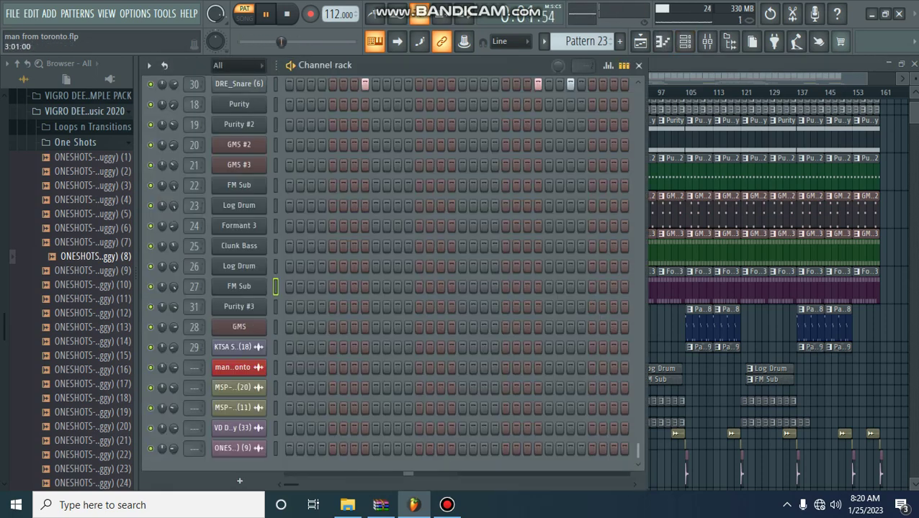
pyautogui.scroll(5, 239, 398)
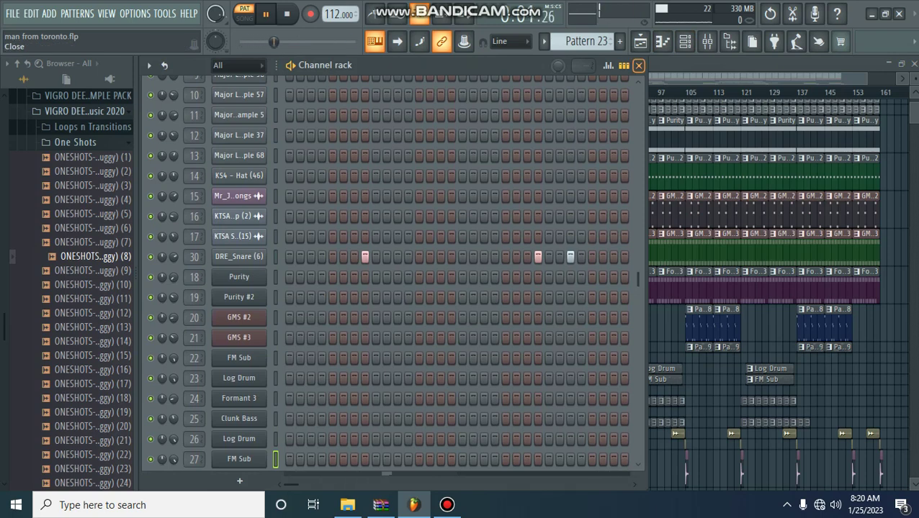
pyautogui.click(638, 65)
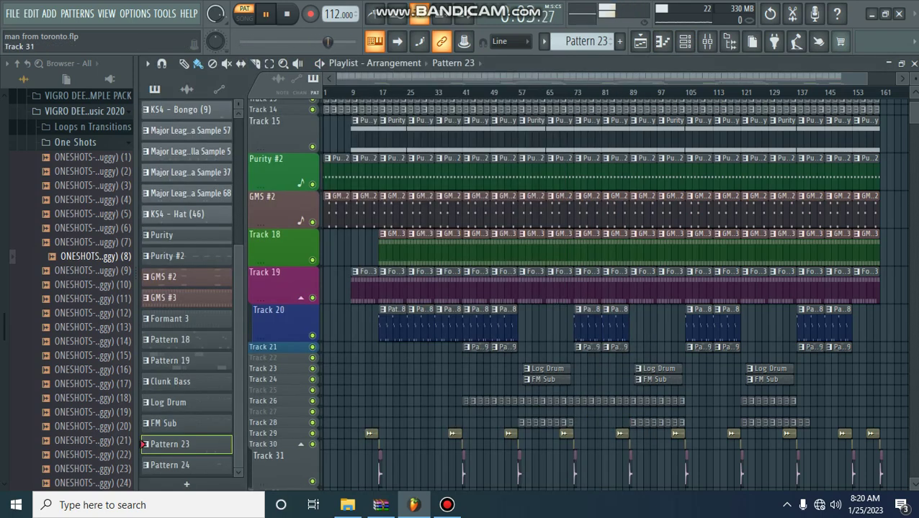
# - Select Pattern 24, locate its Purity #3 channel and examine that channel's notes up close in the piano roll
pyautogui.click(684, 41)
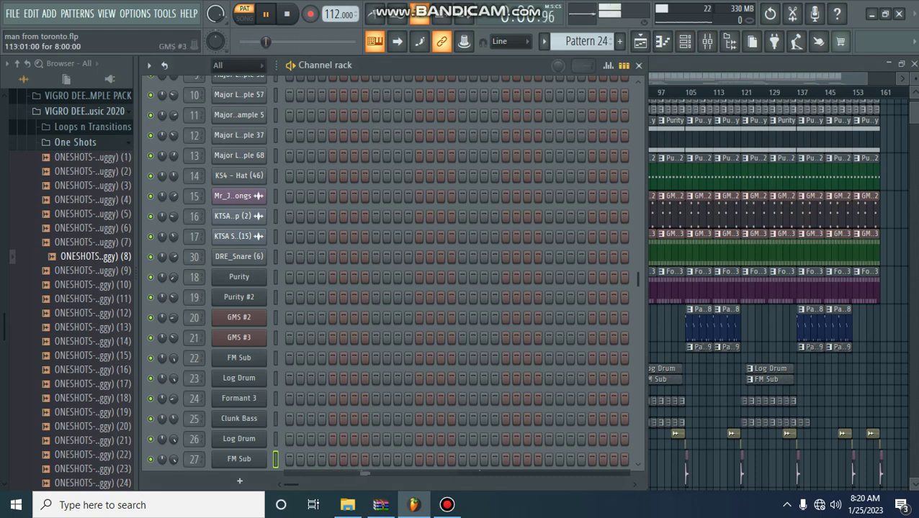
pyautogui.scroll(-3, 389, 274)
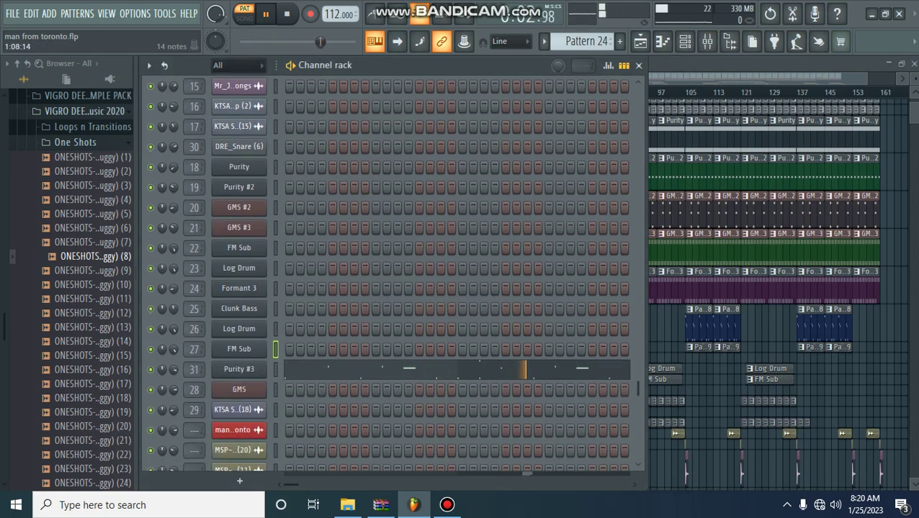
pyautogui.click(366, 369)
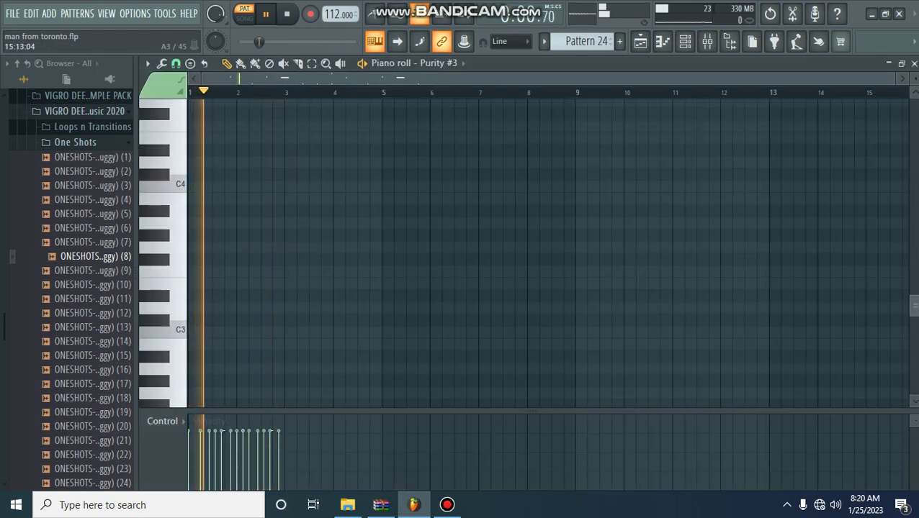
pyautogui.scroll(3, 526, 252)
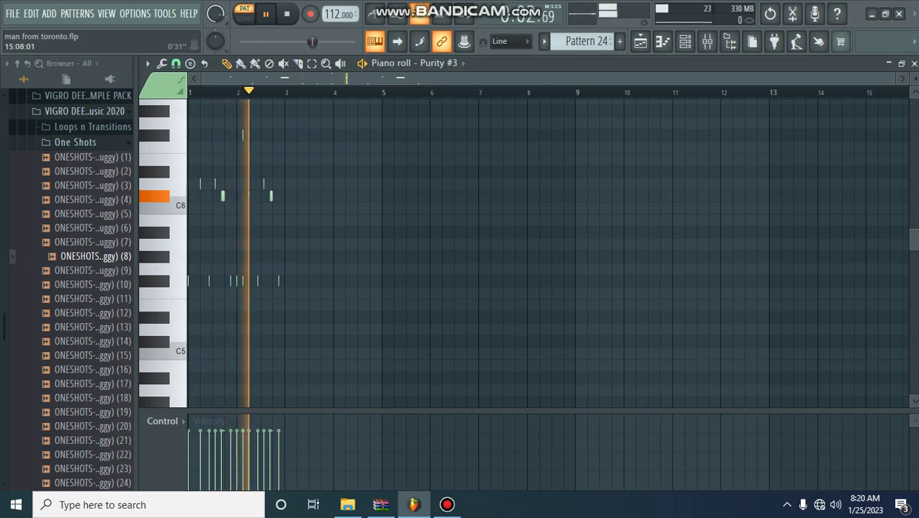
pyautogui.scroll(4, 400, 78)
pyautogui.scroll(1, 400, 78)
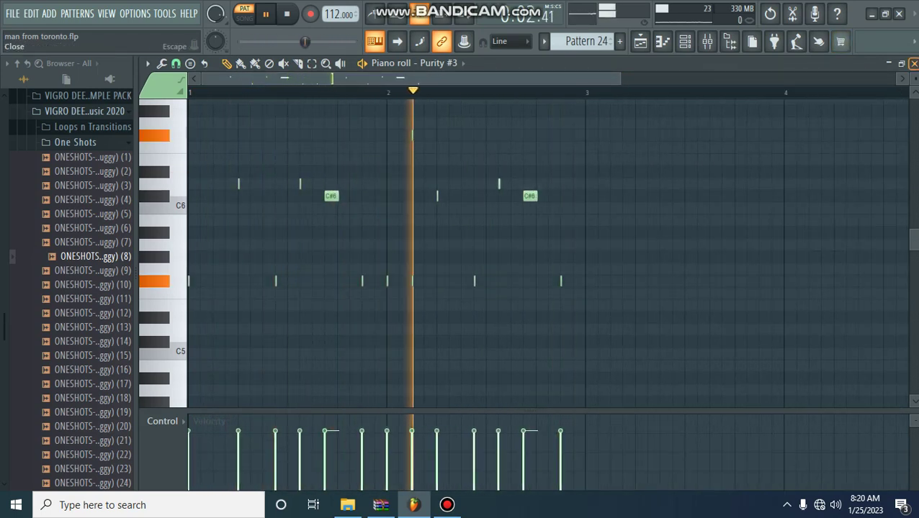
pyautogui.click(914, 63)
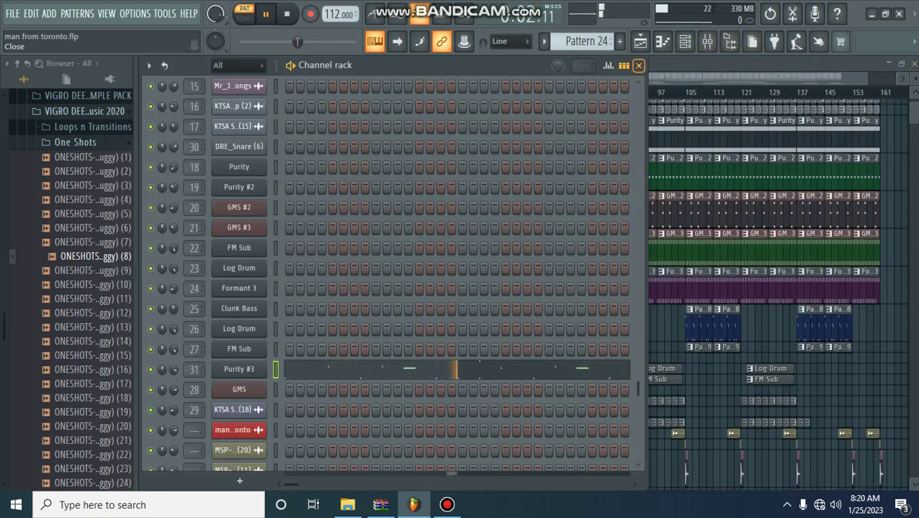
pyautogui.click(638, 66)
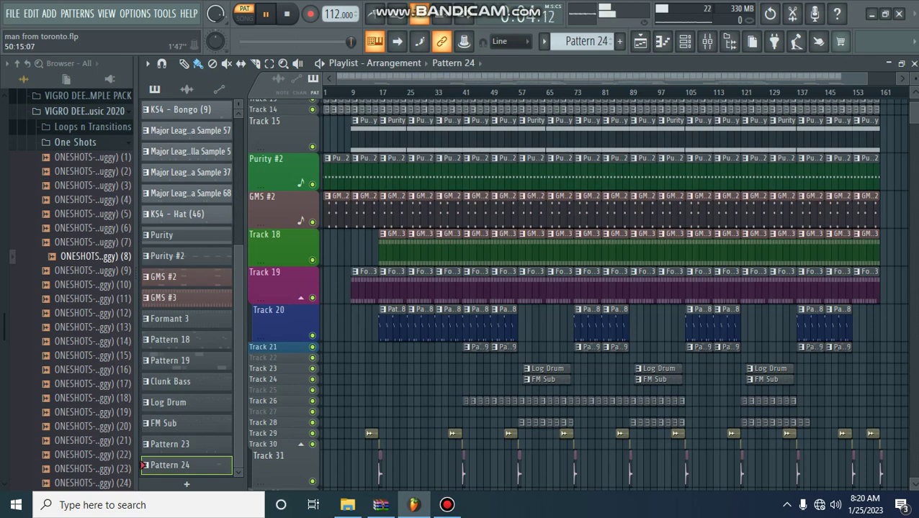
# - Switch playback to song mode and try to auto-name Track 22 in the playlist
pyautogui.press('l')
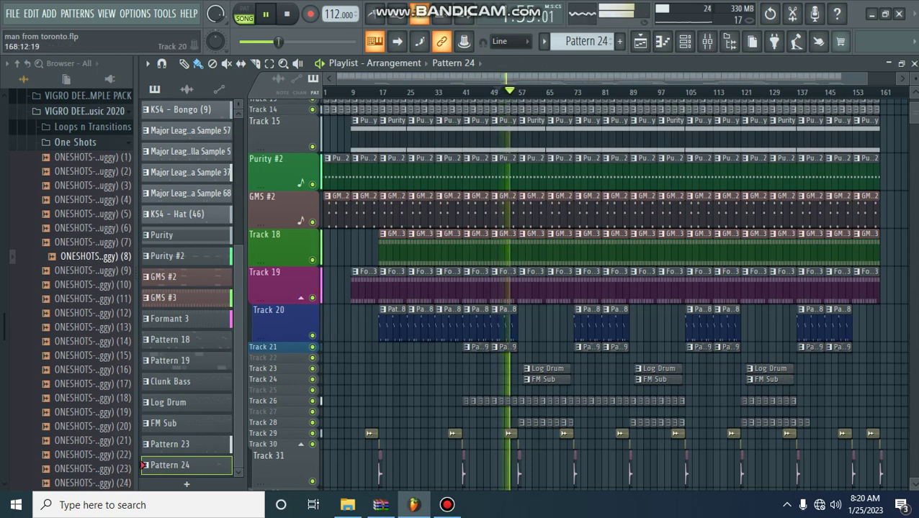
pyautogui.scroll(-2, 576, 288)
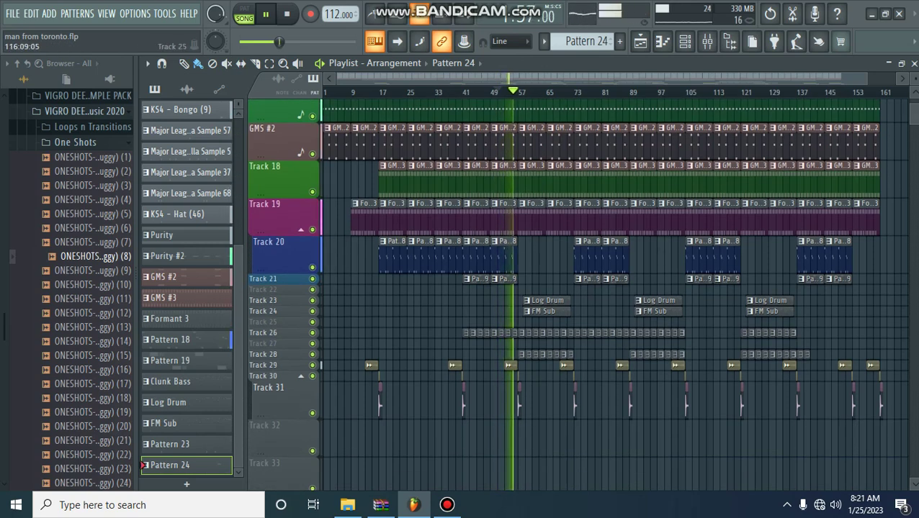
pyautogui.rightClick(294, 289)
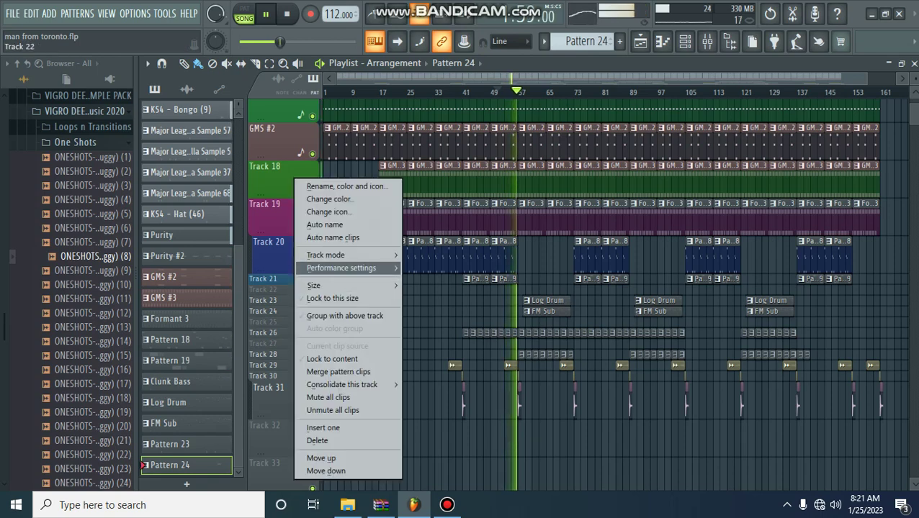
pyautogui.click(335, 225)
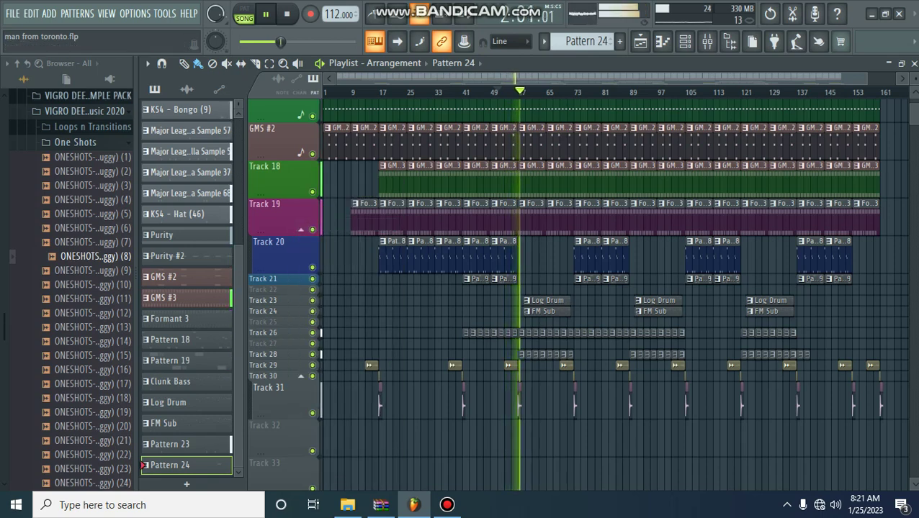
# - Save the project
pyautogui.click(13, 14)
pyautogui.click(24, 76)
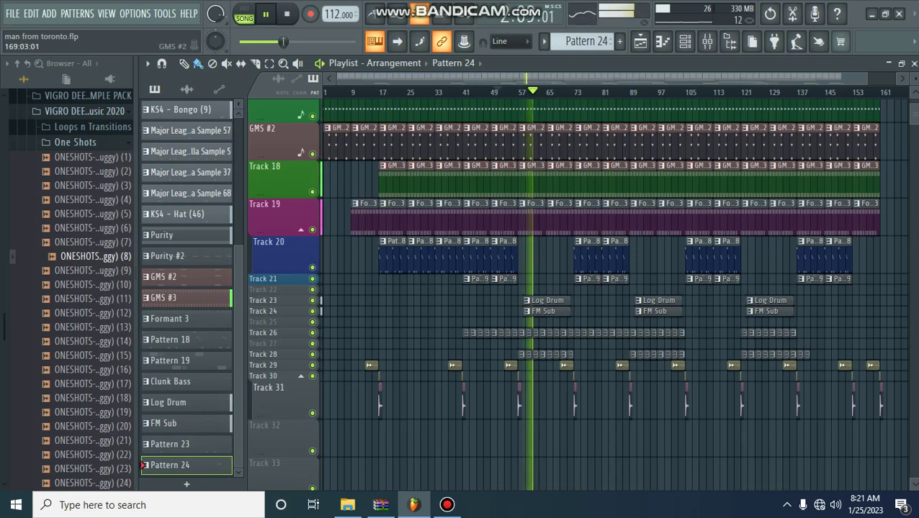
# - Look over the playlist arrangement from the lower tracks back up to Track 4, and open the mixer
pyautogui.scroll(-4, 576, 295)
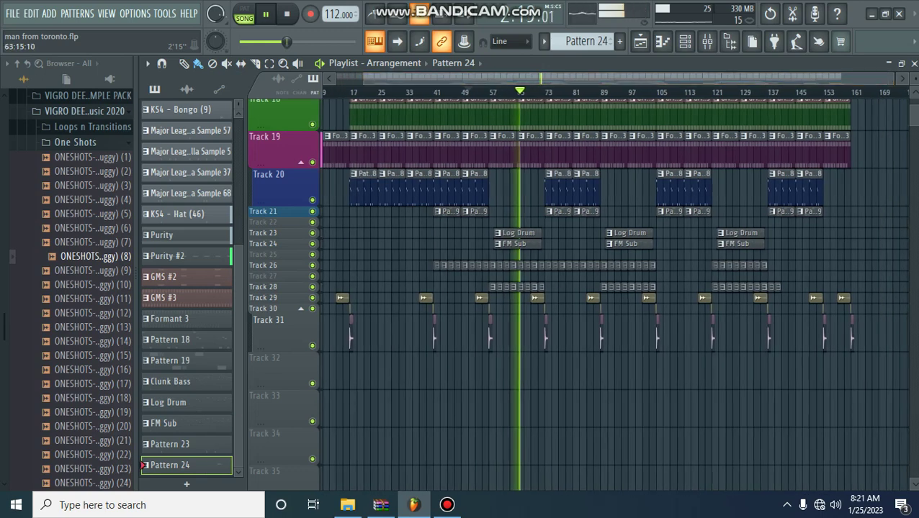
pyautogui.scroll(3, 576, 295)
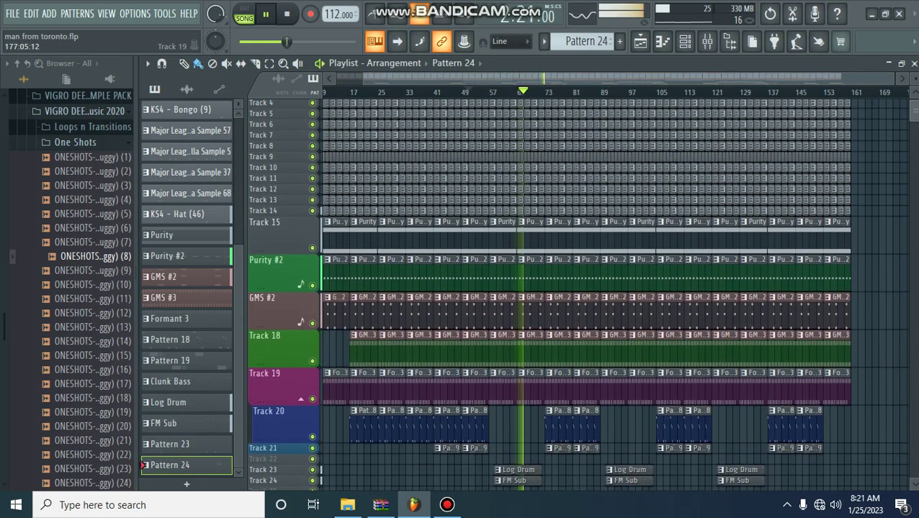
pyautogui.click(705, 41)
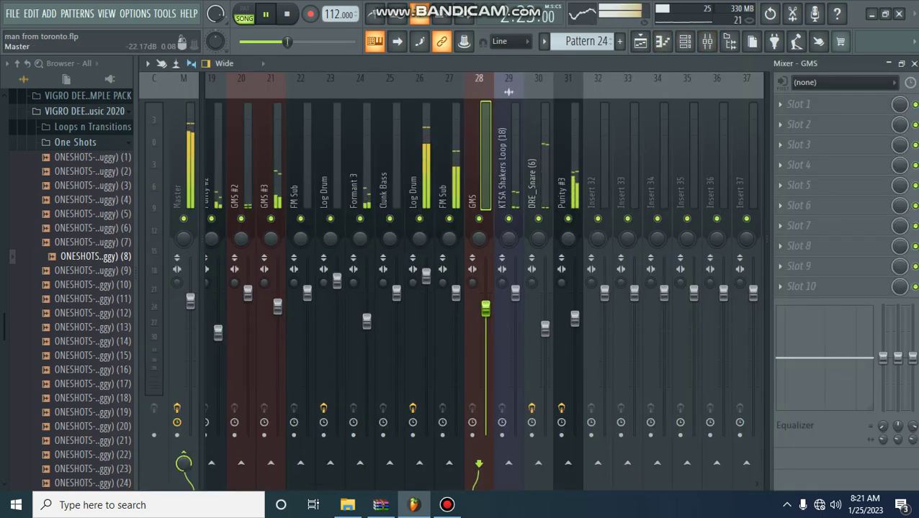
# - Inspect the effect slots of the Master and of mixer tracks 20 to 31, and look over the first inserts around Clap4
pyautogui.click(178, 187)
pyautogui.click(240, 183)
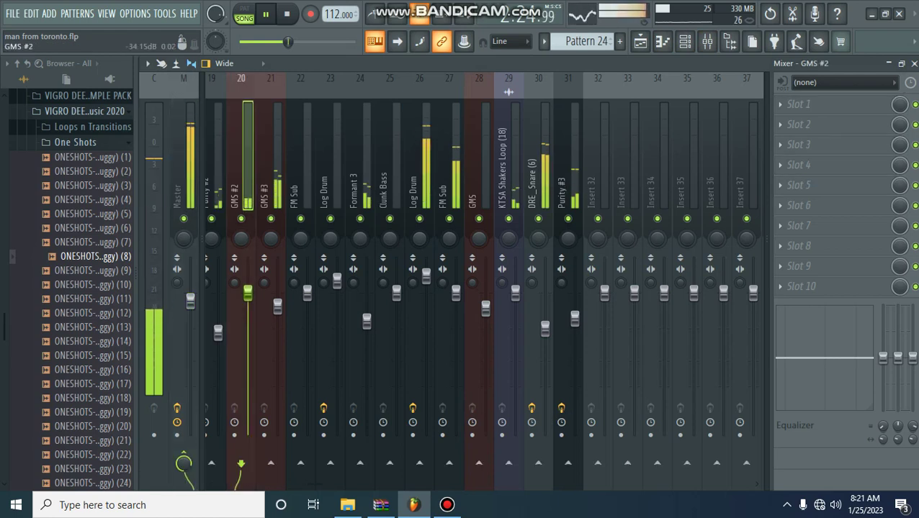
pyautogui.click(270, 183)
pyautogui.click(299, 183)
pyautogui.click(329, 184)
pyautogui.click(389, 183)
pyautogui.click(419, 184)
pyautogui.click(478, 183)
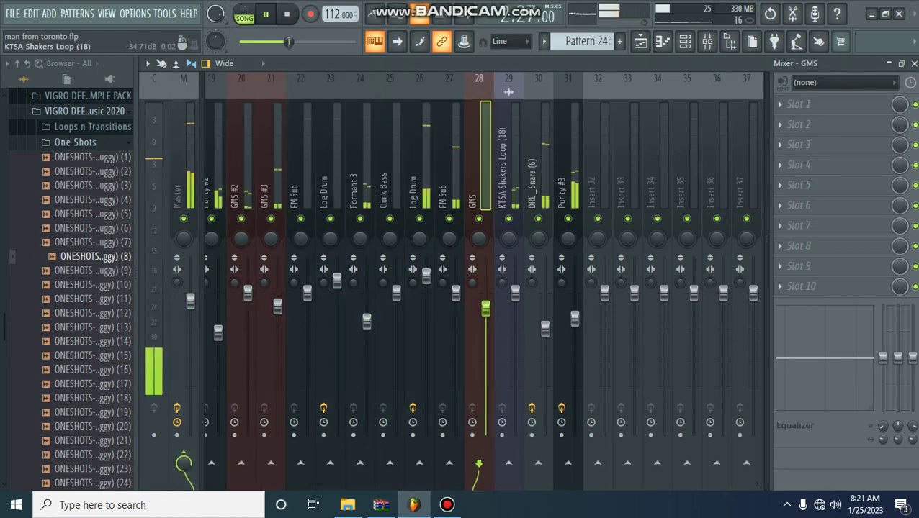
pyautogui.click(538, 183)
pyautogui.click(567, 184)
pyautogui.click(538, 183)
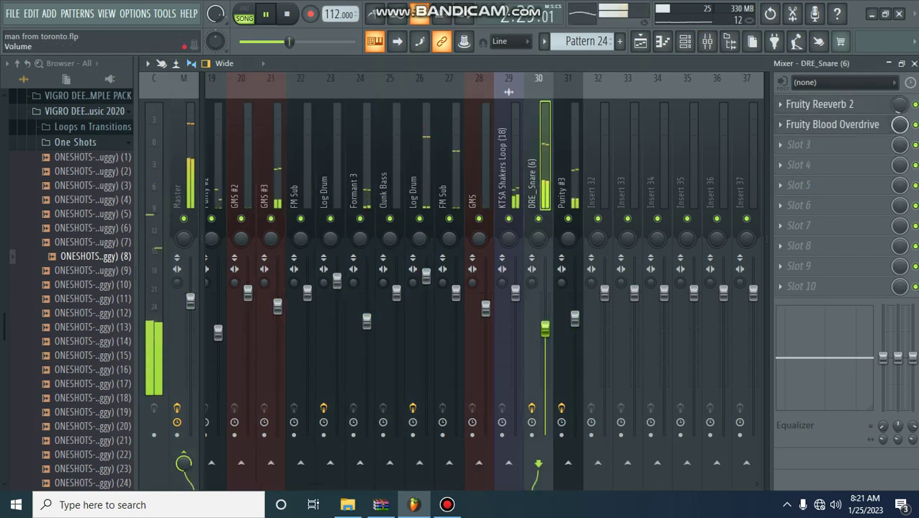
pyautogui.moveTo(311, 483); pyautogui.dragTo(194, 484)
pyautogui.hscroll(1, 453, 288)
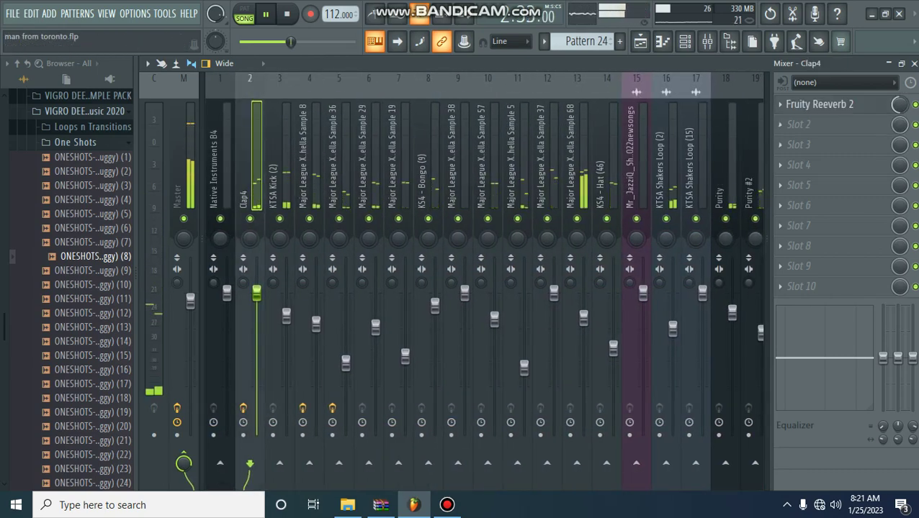
# - Return to the playlist to view the arrangement down to Track 31, and stop the song playback
pyautogui.press('F5')
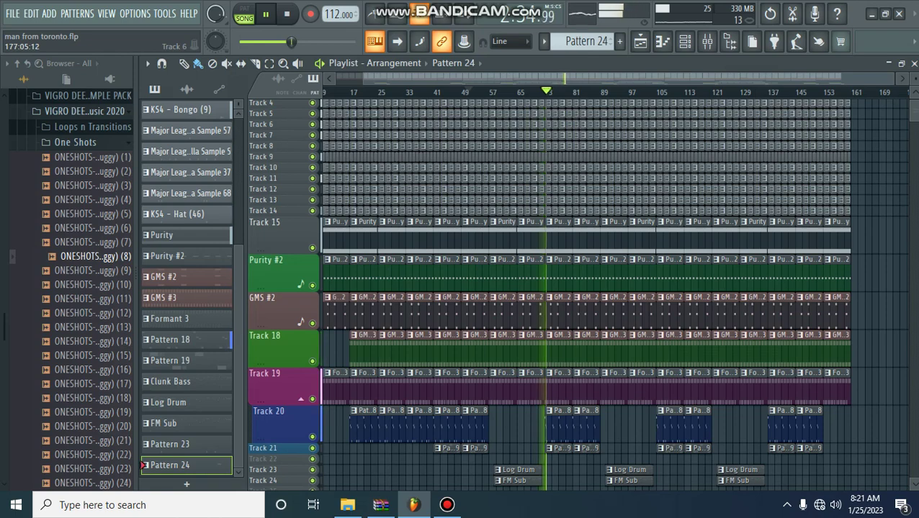
pyautogui.moveTo(914, 112); pyautogui.dragTo(914, 114)
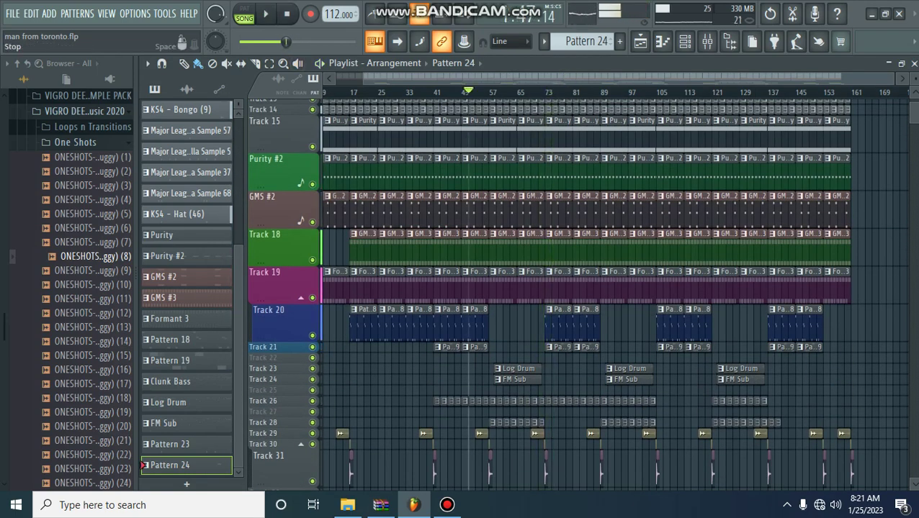
pyautogui.click(286, 14)
pyautogui.click(447, 505)
pyautogui.click(446, 505)
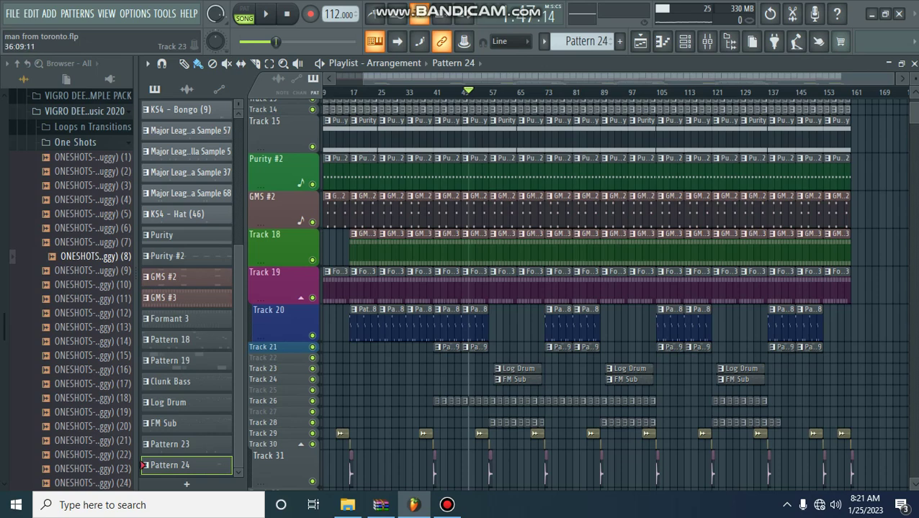
pyautogui.moveTo(446, 504)
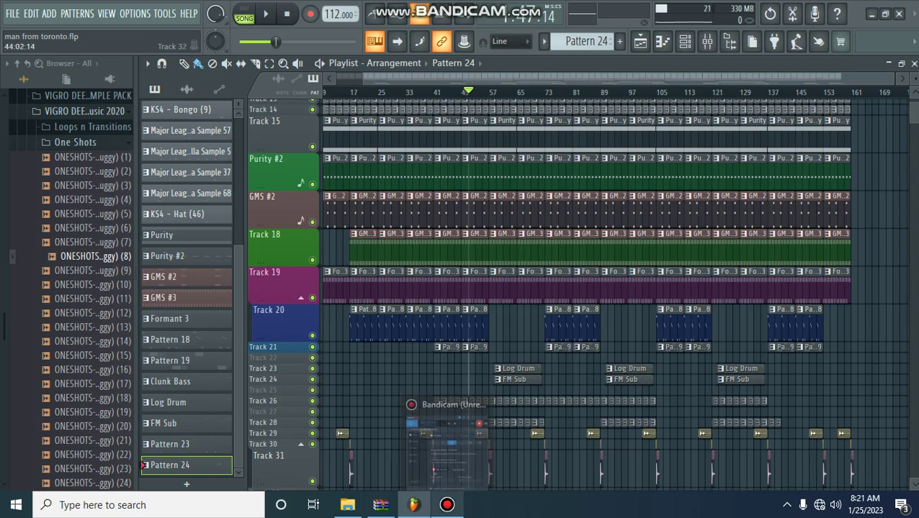